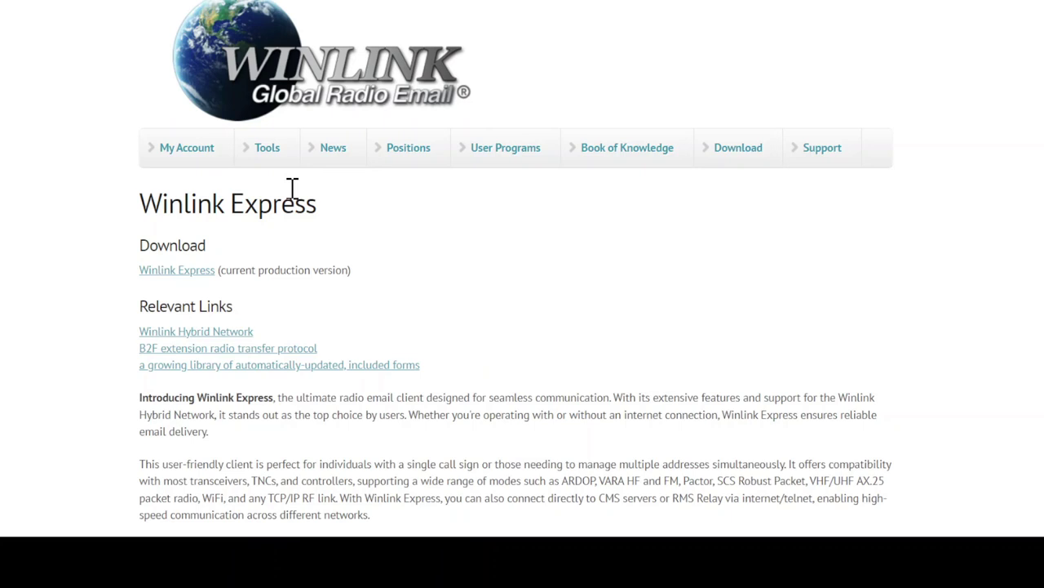
Read the My Account notes on how accounts, the startup form and recovery address work.
{"action": "left_click", "coordinate": [186, 166]}
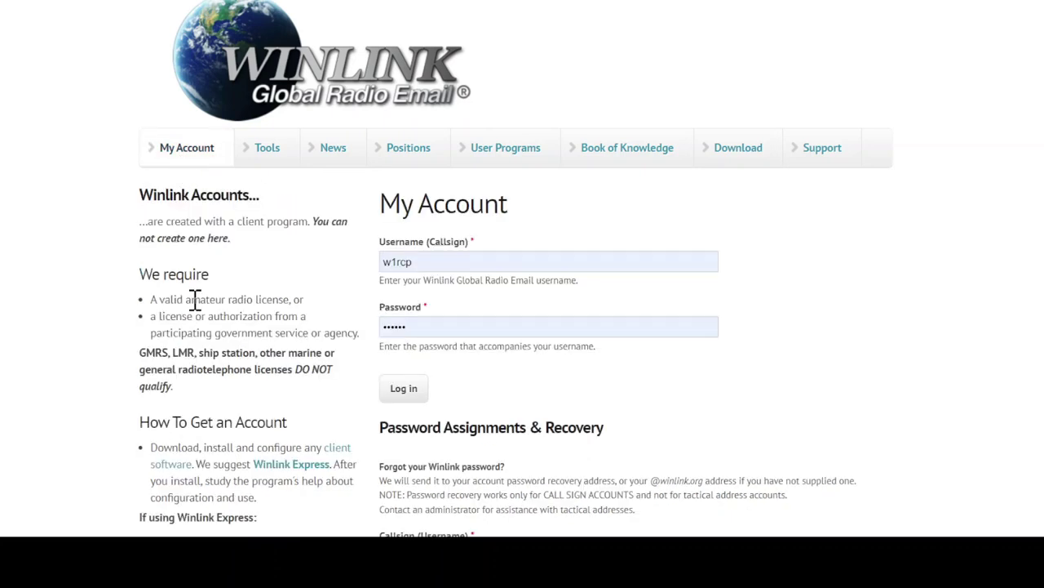
{"action": "left_click_drag", "start_coordinate": [146, 269], "coordinate": [139, 204]}
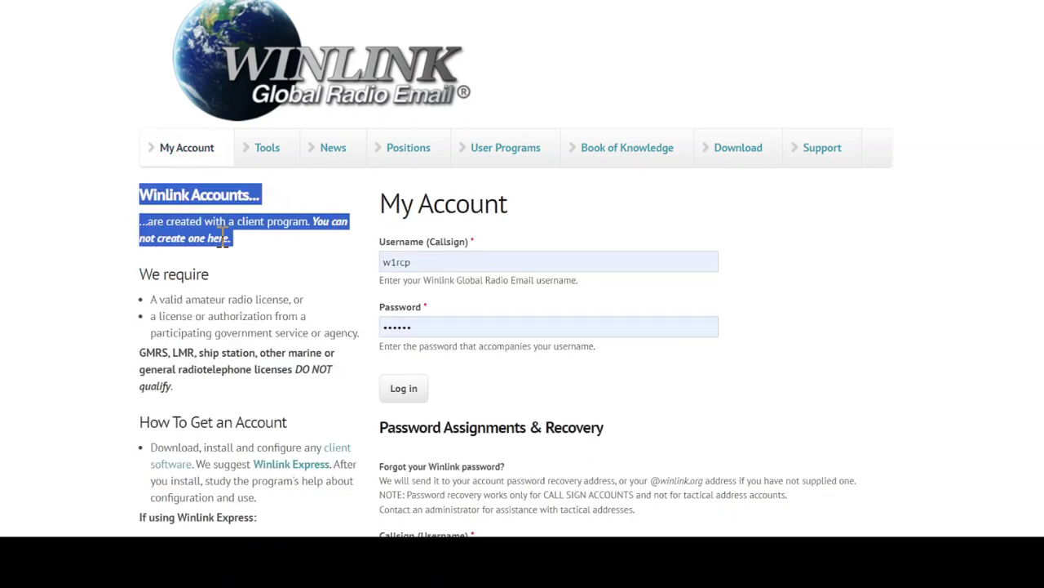
{"action": "left_click_drag", "start_coordinate": [140, 275], "coordinate": [299, 296]}
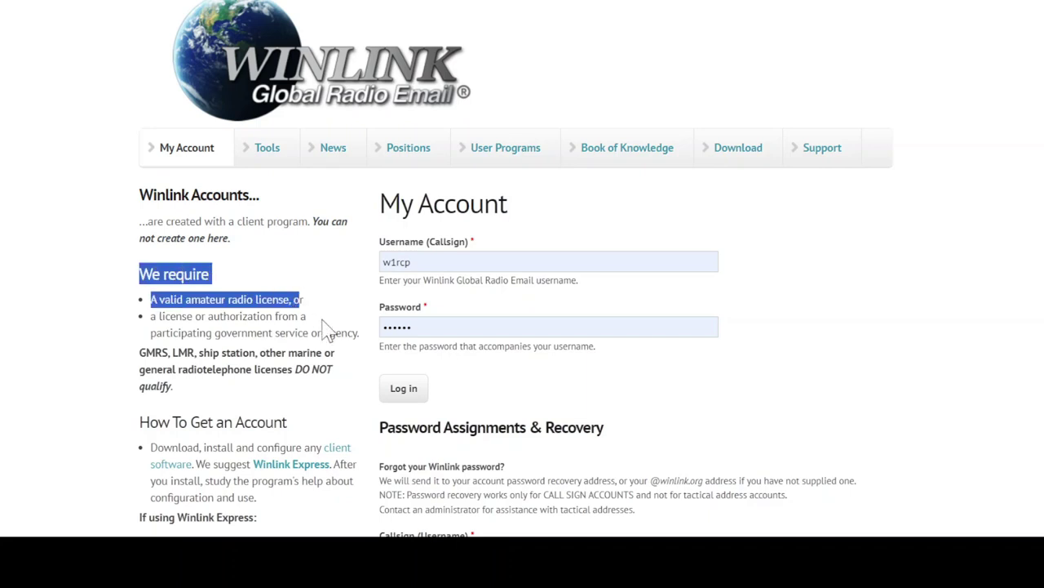
{"action": "left_click", "coordinate": [208, 392]}
{"action": "scroll", "coordinate": [158, 422], "scroll_direction": "down", "scroll_amount": 3}
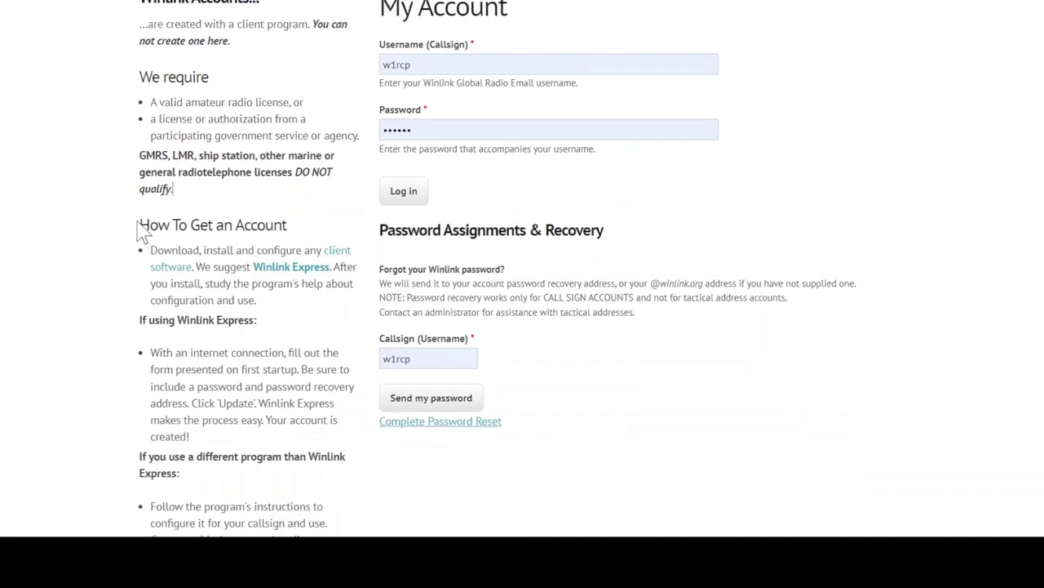
{"action": "left_click_drag", "start_coordinate": [144, 233], "coordinate": [269, 306]}
{"action": "left_click_drag", "start_coordinate": [151, 353], "coordinate": [300, 369]}
{"action": "left_click_drag", "start_coordinate": [194, 385], "coordinate": [269, 404]}
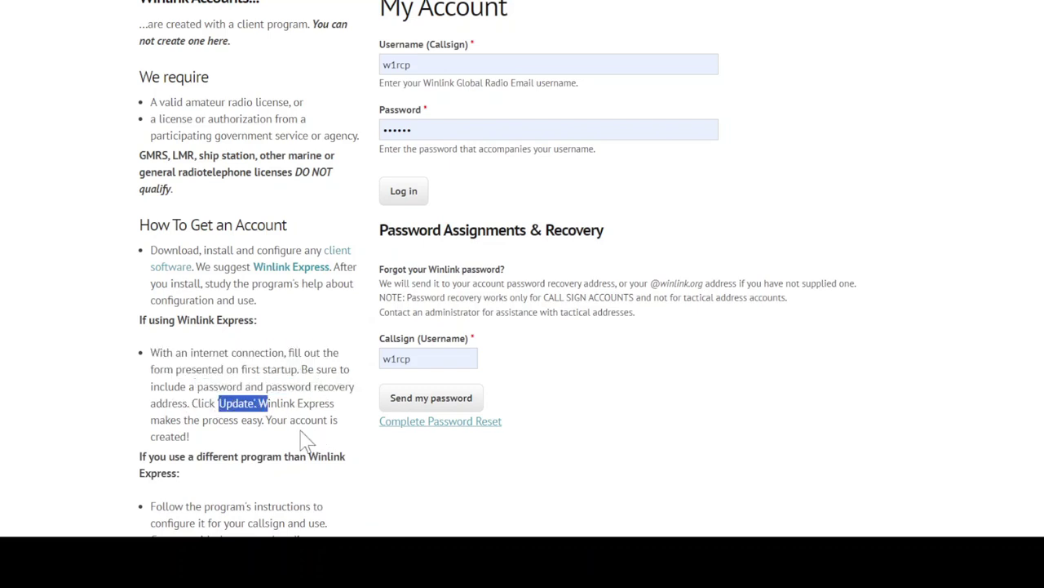
{"action": "scroll", "coordinate": [276, 290], "scroll_direction": "up", "scroll_amount": 3}
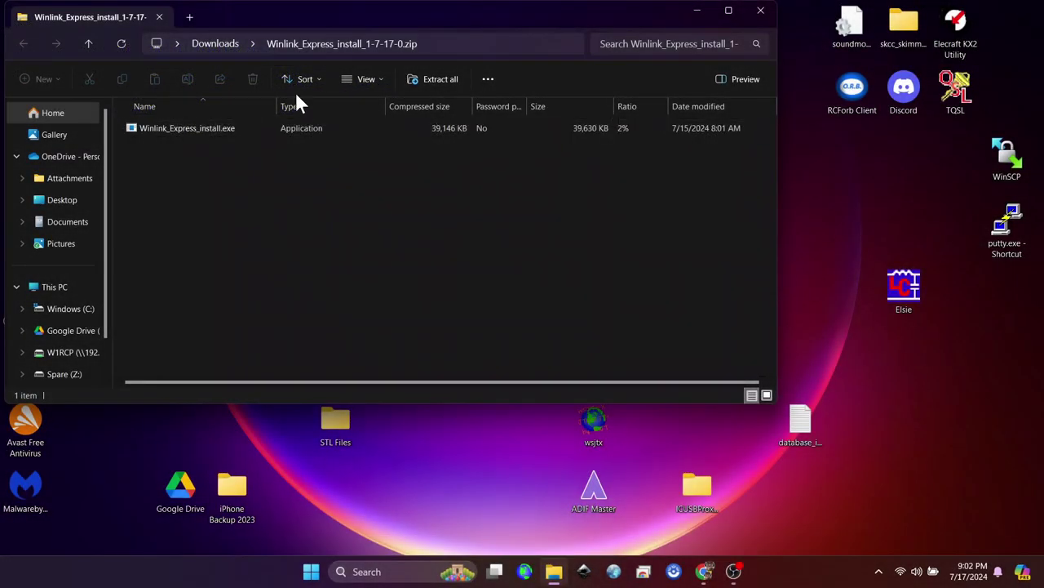
Extract Winlink_Express_install_1-7-17-0.zip into its own folder and select the installer.
{"action": "left_click", "coordinate": [426, 78]}
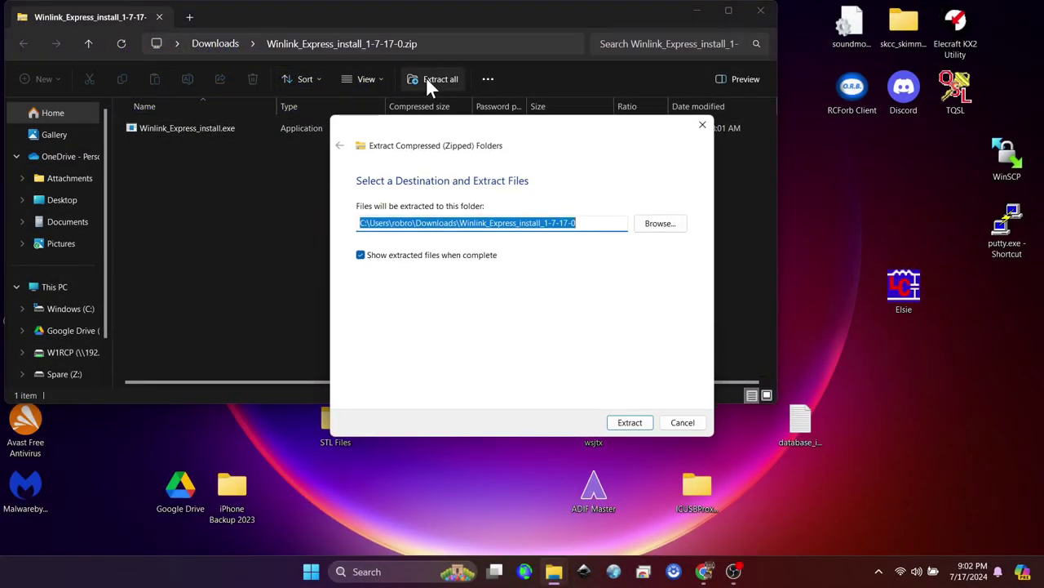
{"action": "left_click", "coordinate": [623, 424]}
{"action": "left_click", "coordinate": [207, 162]}
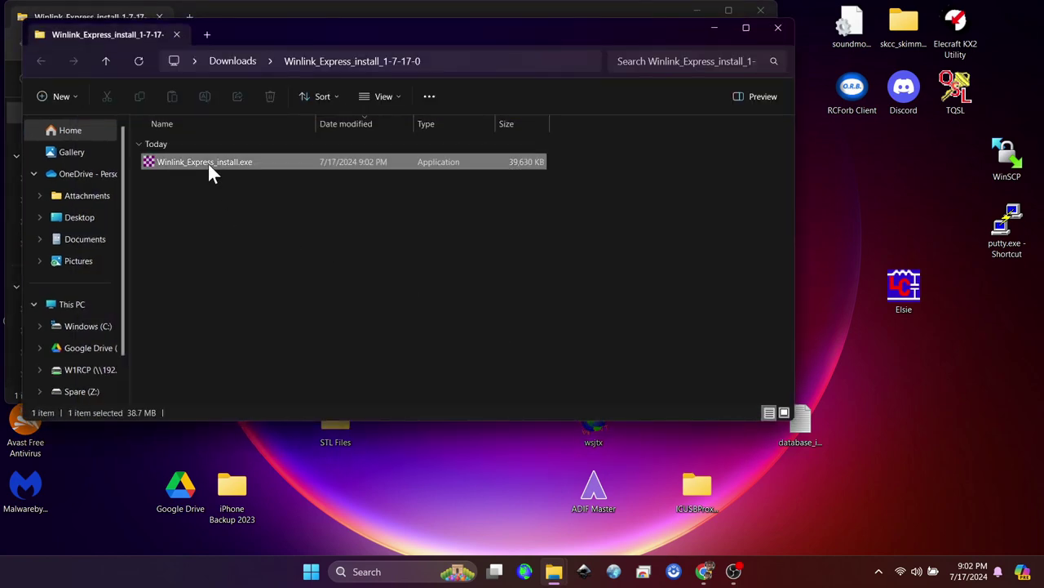
Run the Winlink Express installer, allowing it past the SmartScreen warning.
{"action": "right_click", "coordinate": [207, 162]}
{"action": "left_click", "coordinate": [270, 254]}
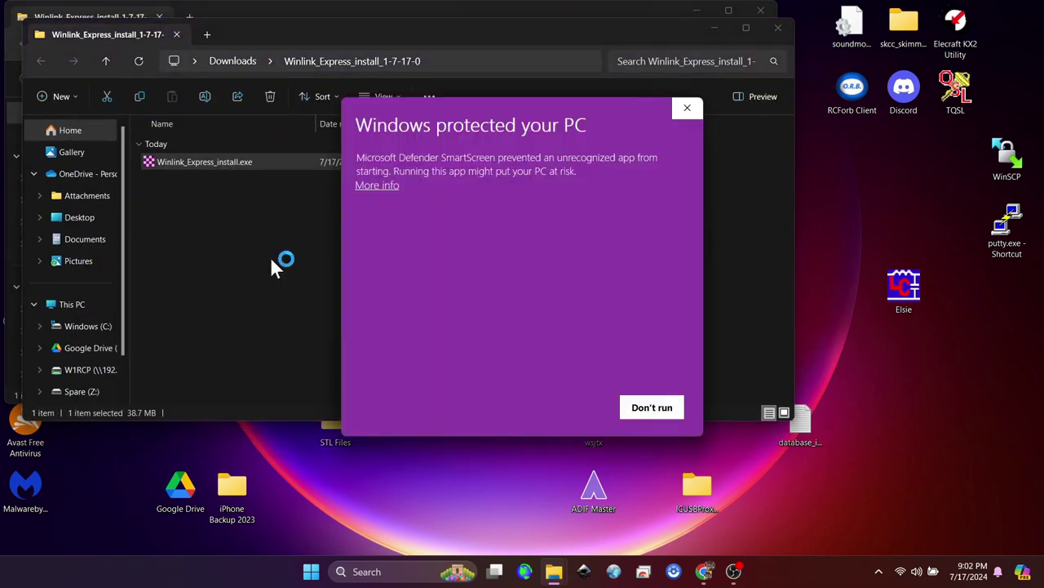
{"action": "left_click", "coordinate": [377, 186]}
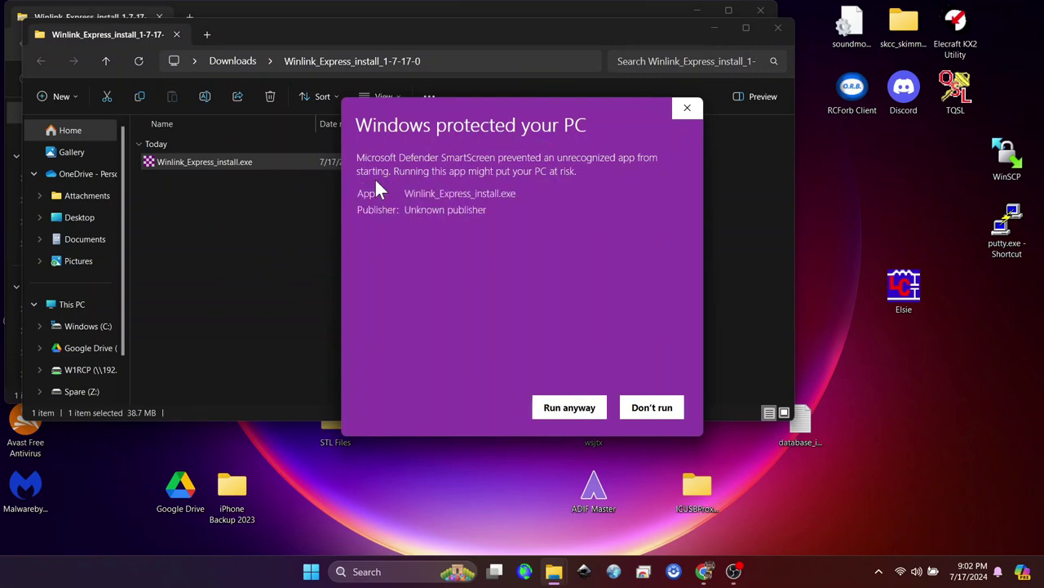
{"action": "left_click", "coordinate": [549, 407]}
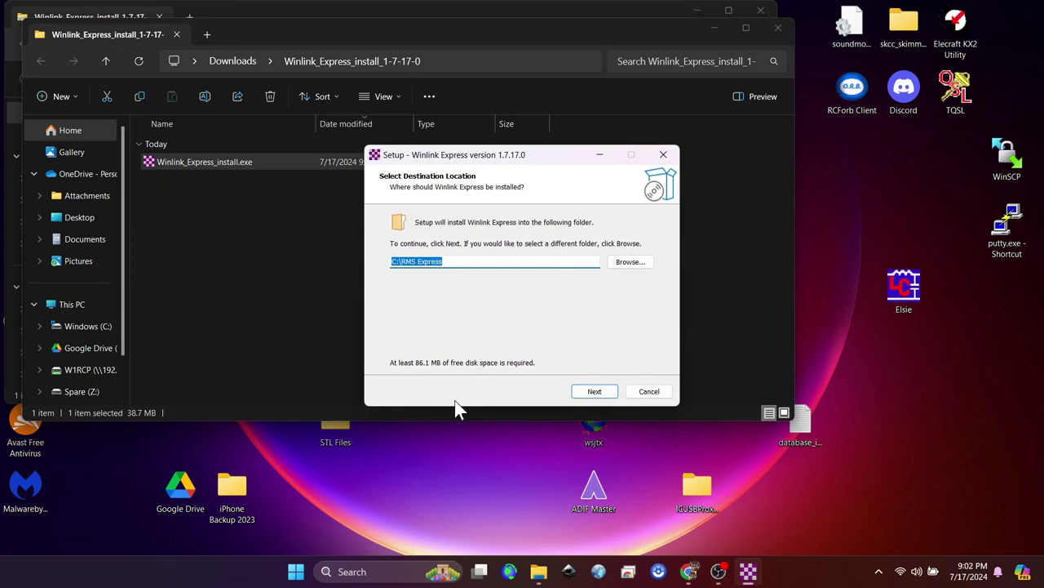
Install Winlink Express into C:\RMS Express with a desktop shortcut and launch it.
{"action": "left_click", "coordinate": [599, 393]}
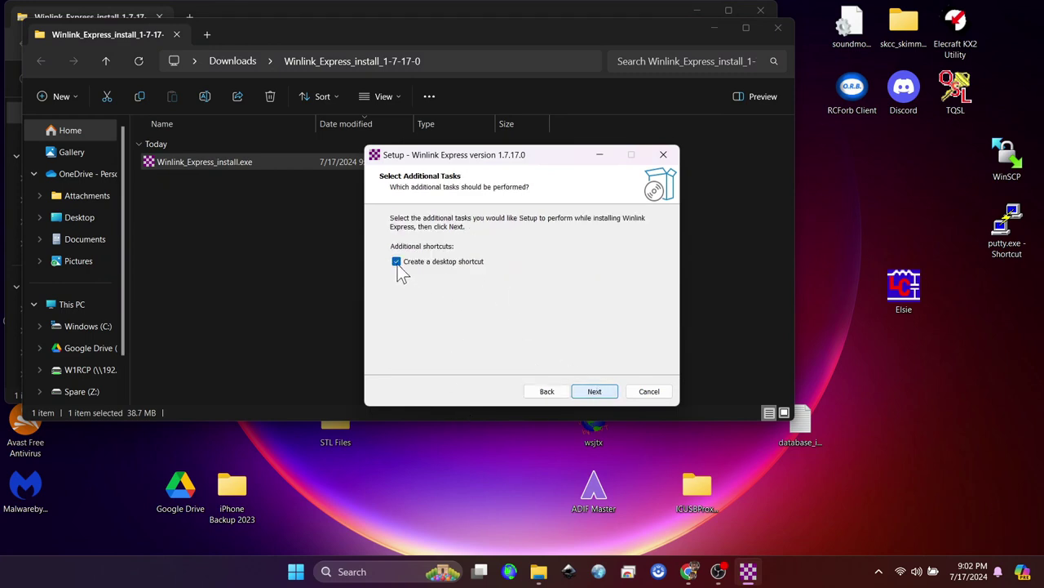
{"action": "left_click", "coordinate": [595, 394]}
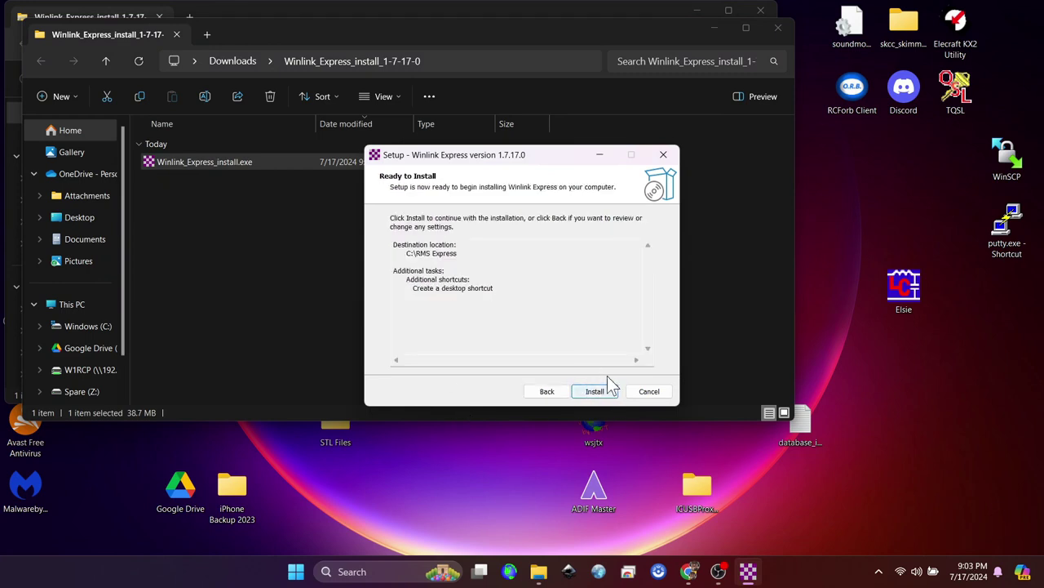
{"action": "left_click", "coordinate": [599, 395]}
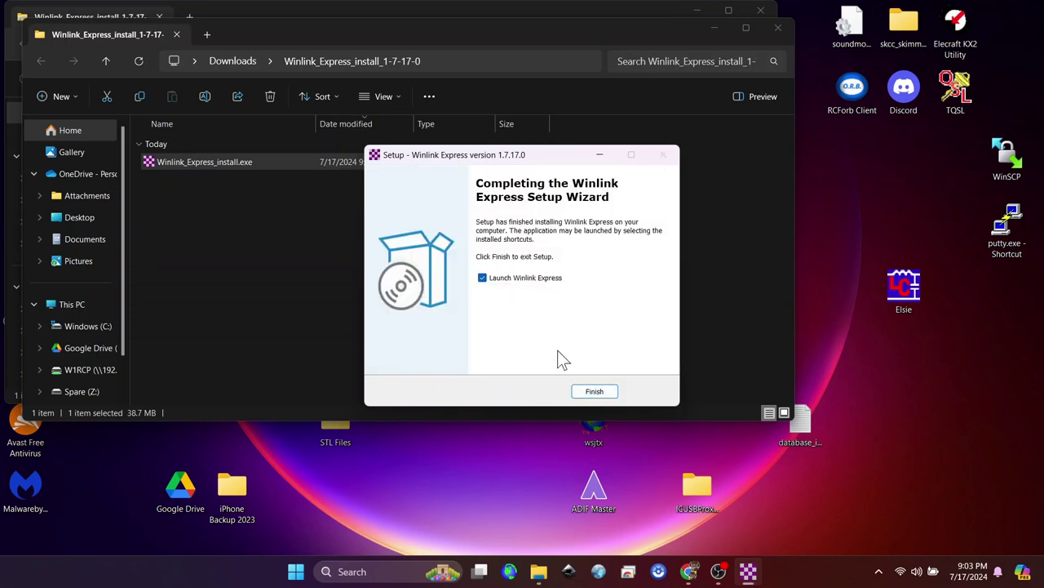
{"action": "left_click", "coordinate": [593, 392]}
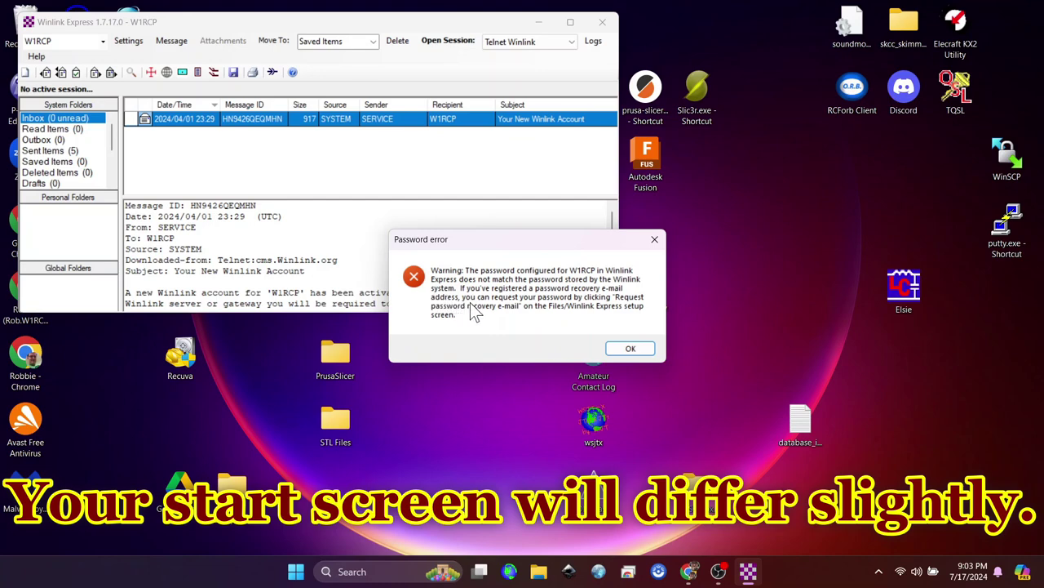
Dismiss the password error and registration reminder, maximize the window, and show the call-sign list.
{"action": "left_click", "coordinate": [630, 348]}
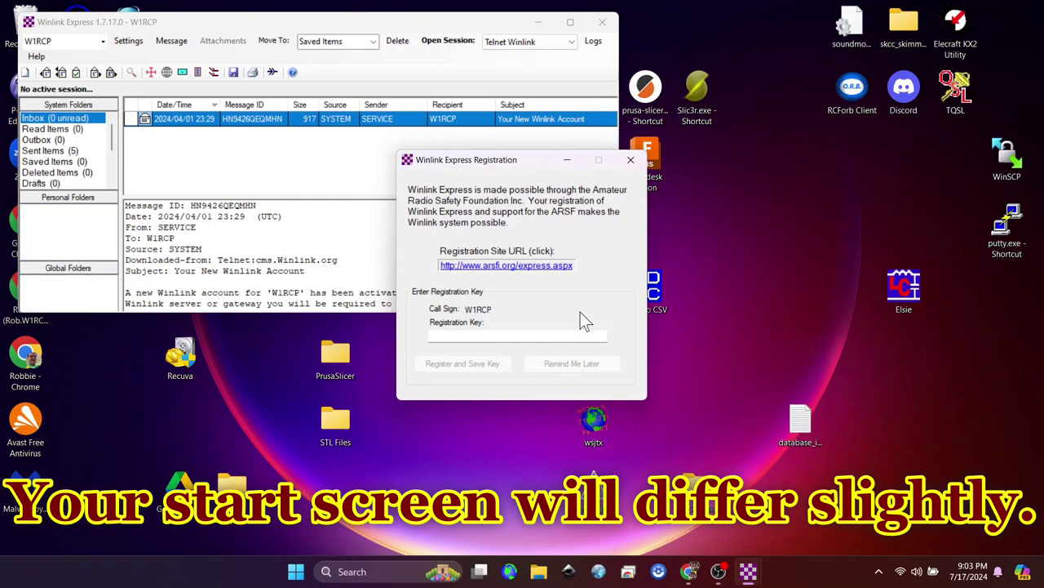
{"action": "left_click", "coordinate": [631, 160]}
{"action": "left_click", "coordinate": [571, 22]}
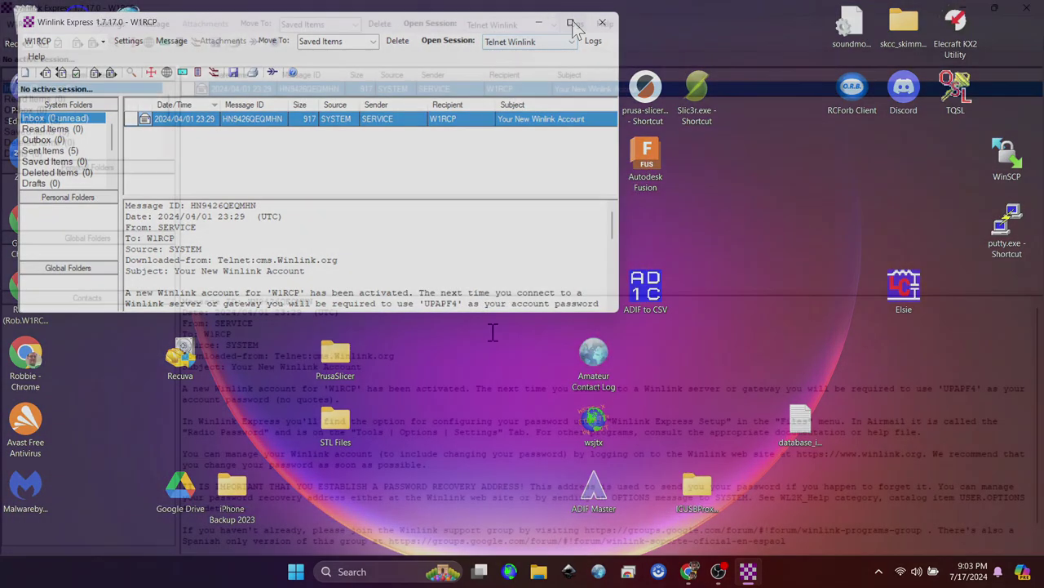
{"action": "scroll", "coordinate": [459, 420], "scroll_direction": "down", "scroll_amount": 1}
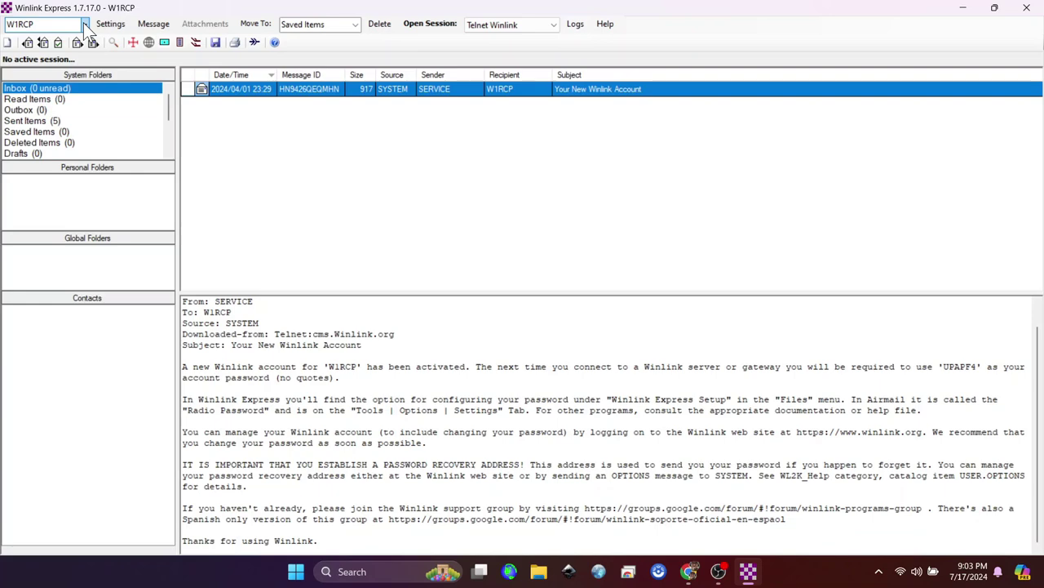
{"action": "left_click", "coordinate": [84, 24]}
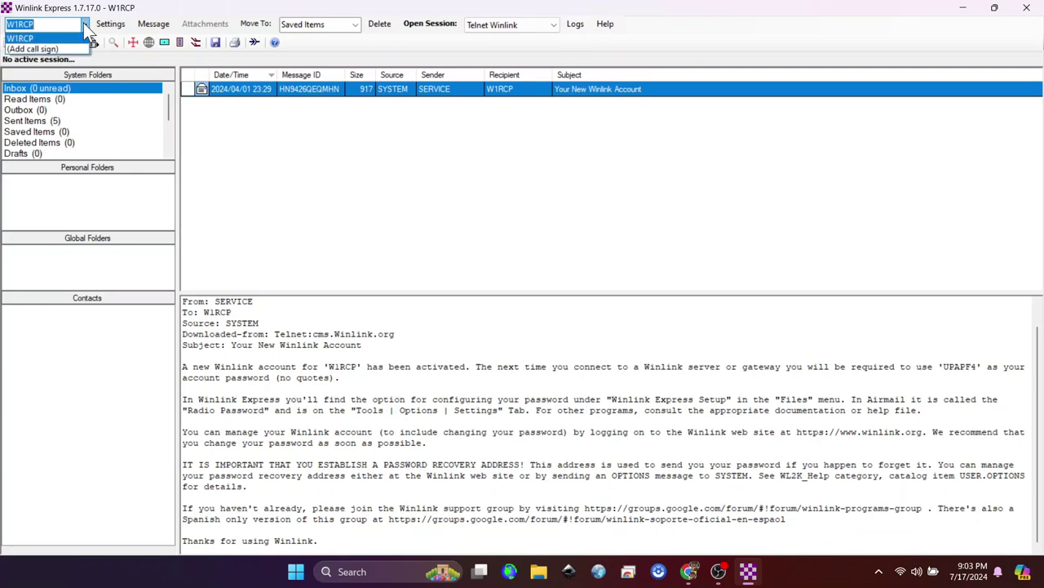
Add call sign KQ4DMQ with the account password and a password recovery e-mail address.
{"action": "left_click", "coordinate": [43, 50]}
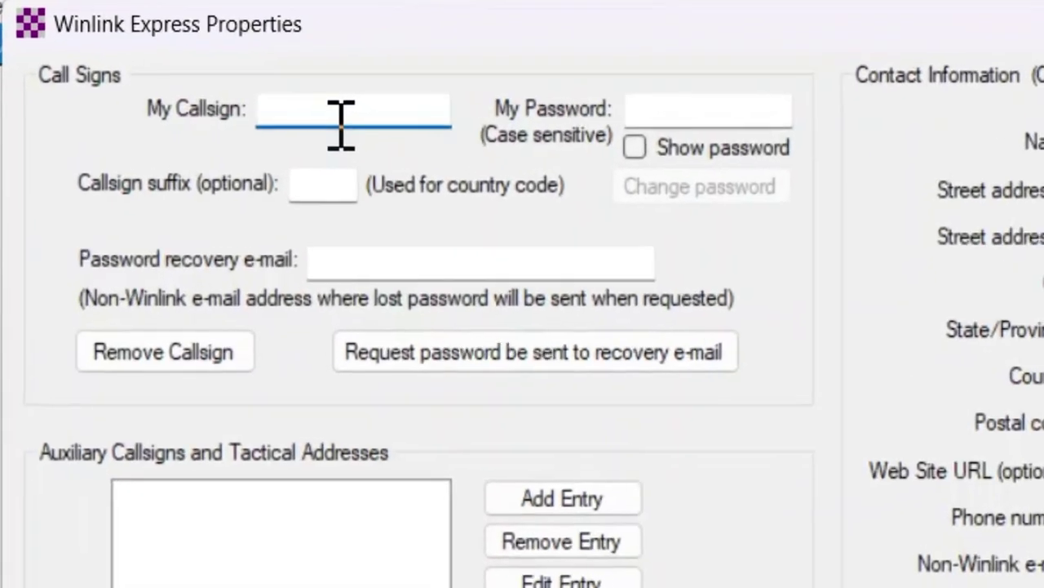
{"action": "type", "text": "KQ"}
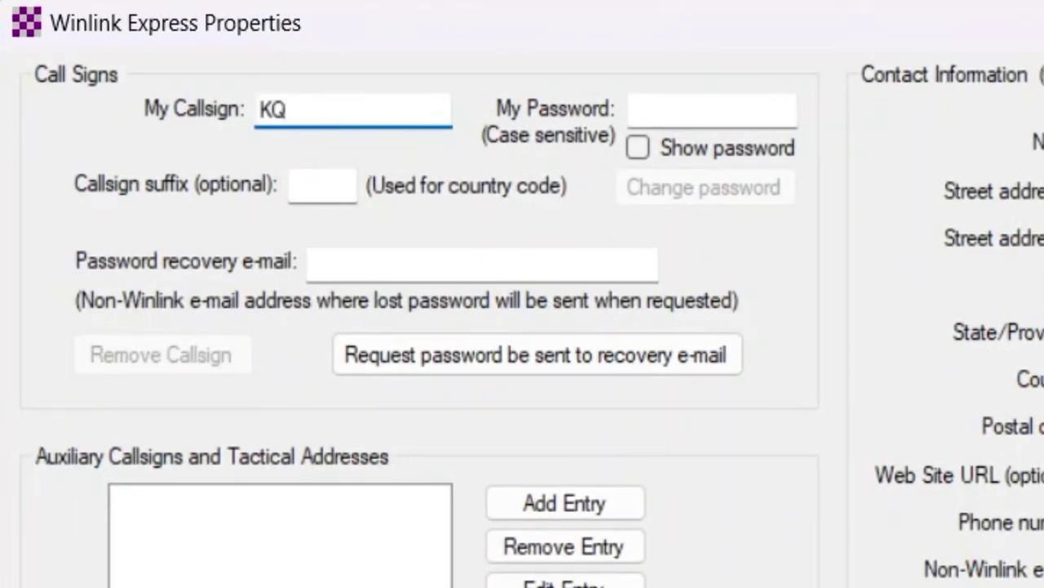
{"action": "type", "text": "4DM"}
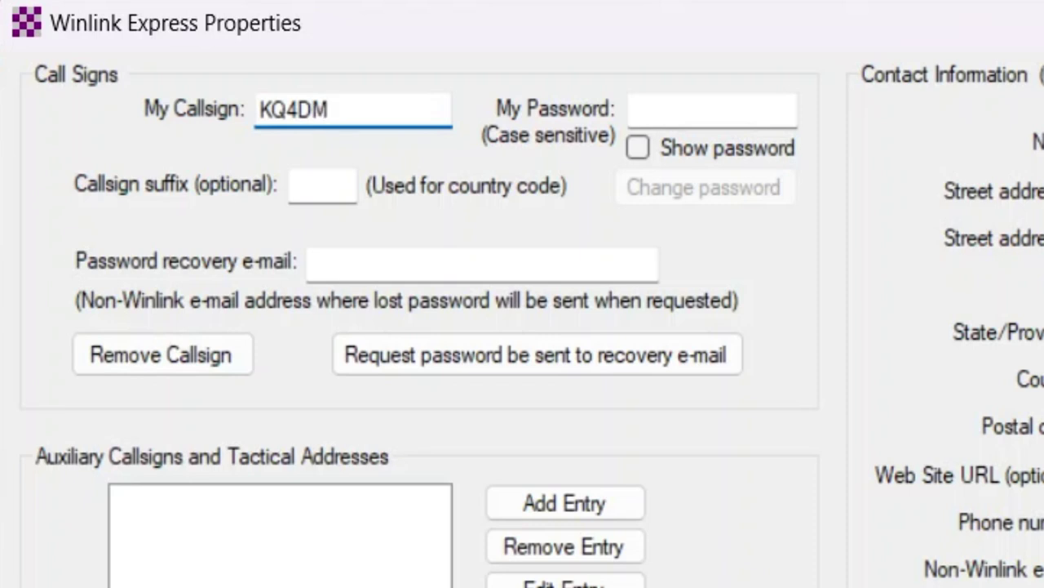
{"action": "type", "text": "Q"}
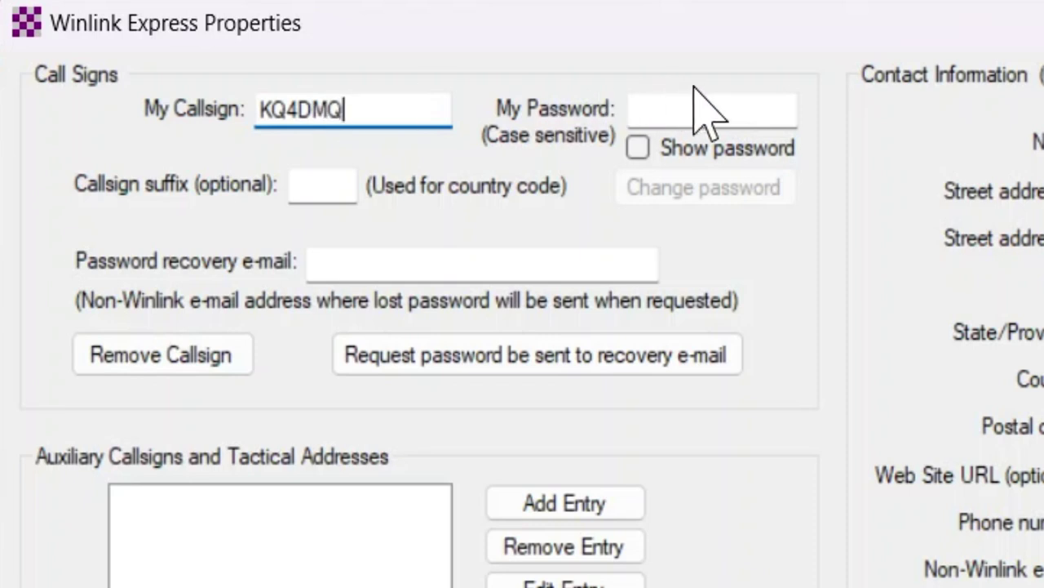
{"action": "left_click", "coordinate": [708, 104]}
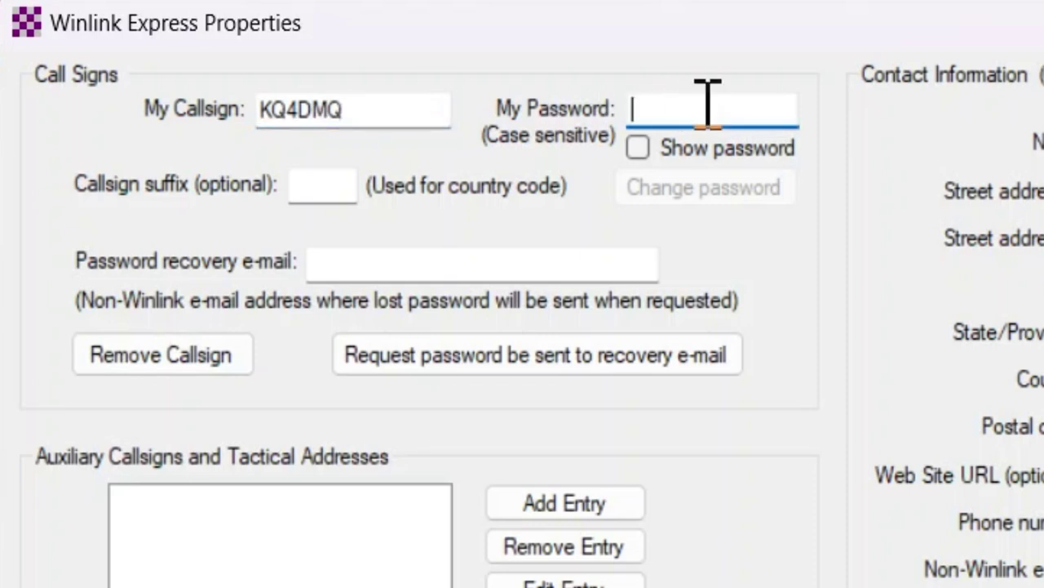
{"action": "type", "text": "•••••••"}
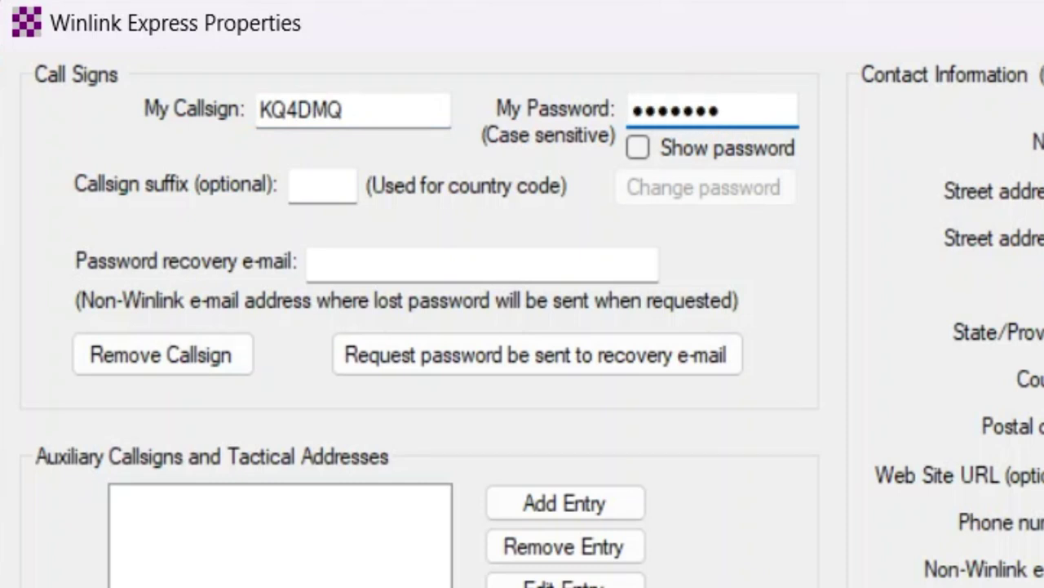
{"action": "type", "text": "•••"}
{"action": "left_click", "coordinate": [445, 262]}
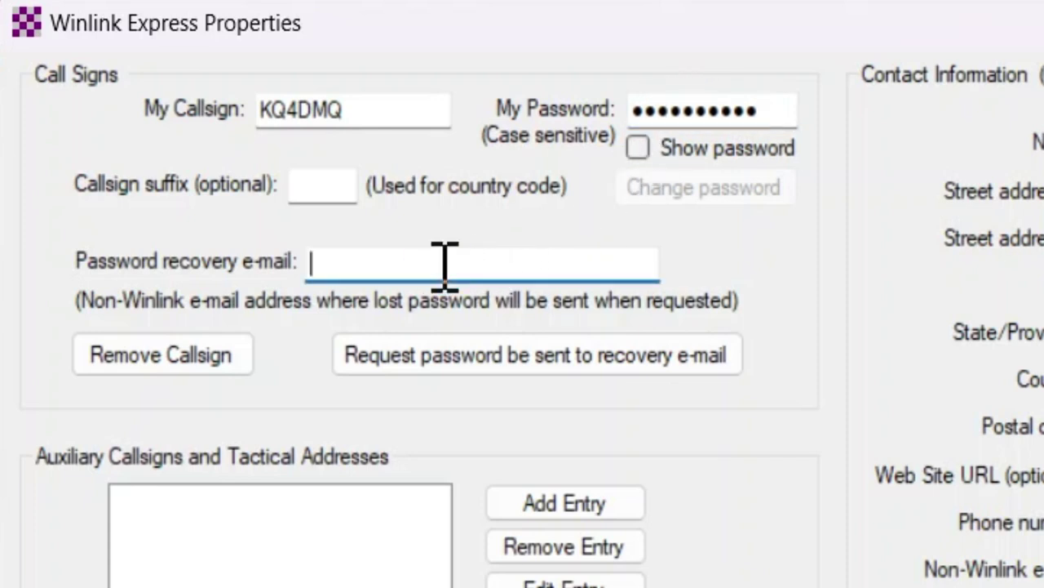
{"action": "type", "text": "your@ema"}
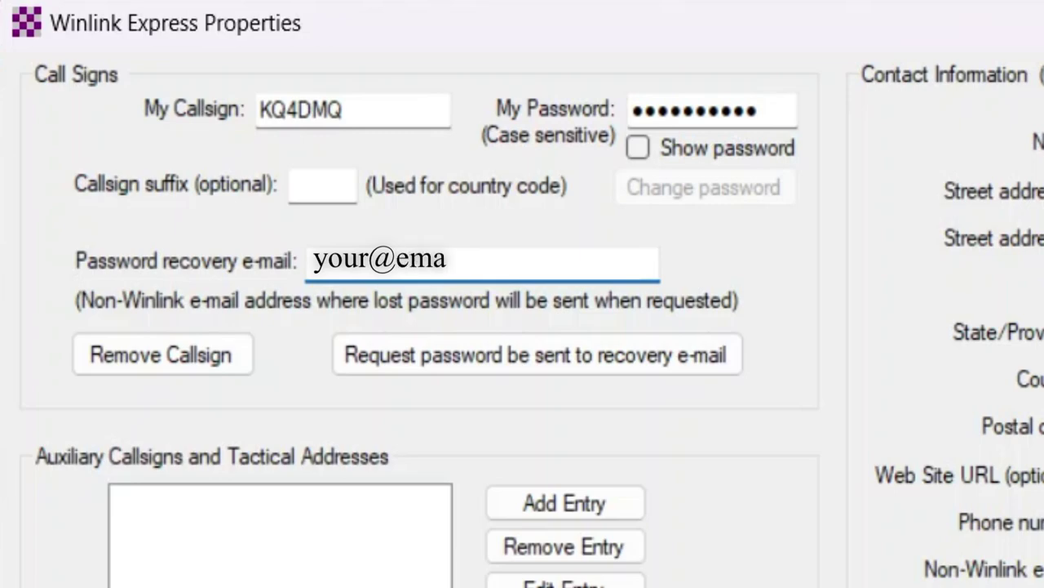
{"action": "type", "text": "il.here"}
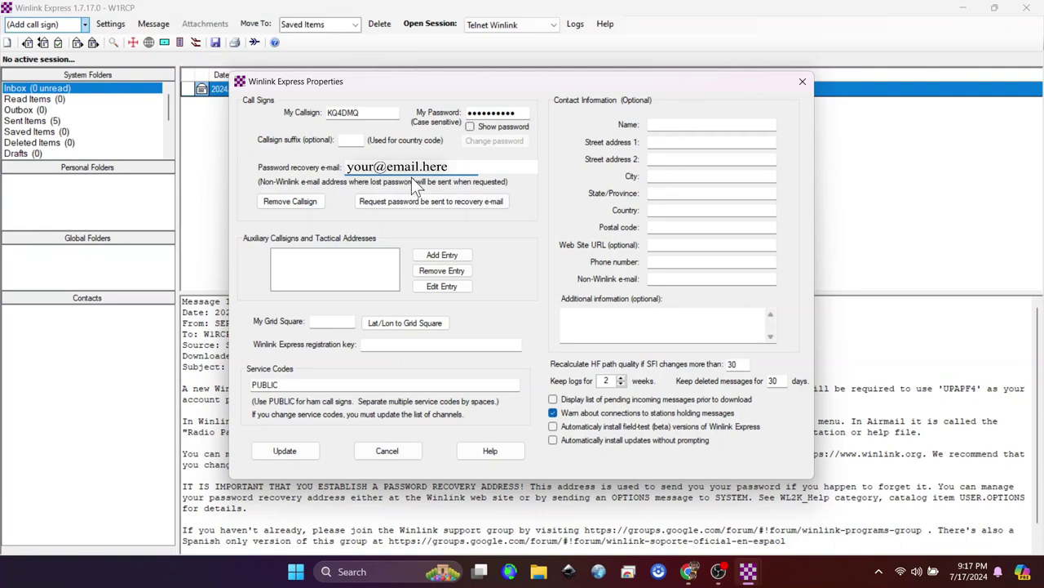
Enter grid square EM81CC, save the call sign settings, and acknowledge the registration notice.
{"action": "left_click", "coordinate": [322, 322]}
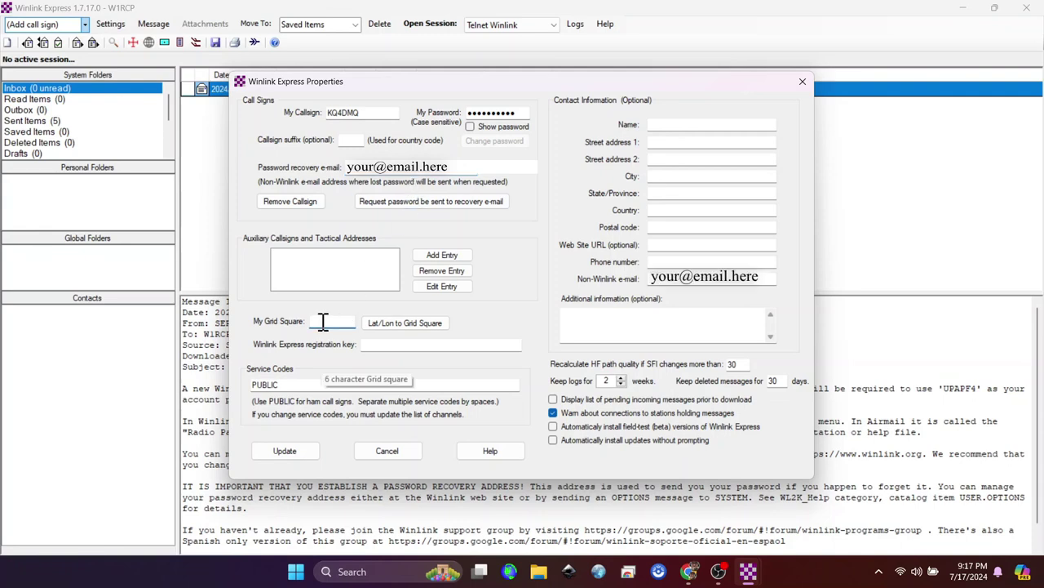
{"action": "type", "text": "EM81CC"}
{"action": "left_click", "coordinate": [287, 448]}
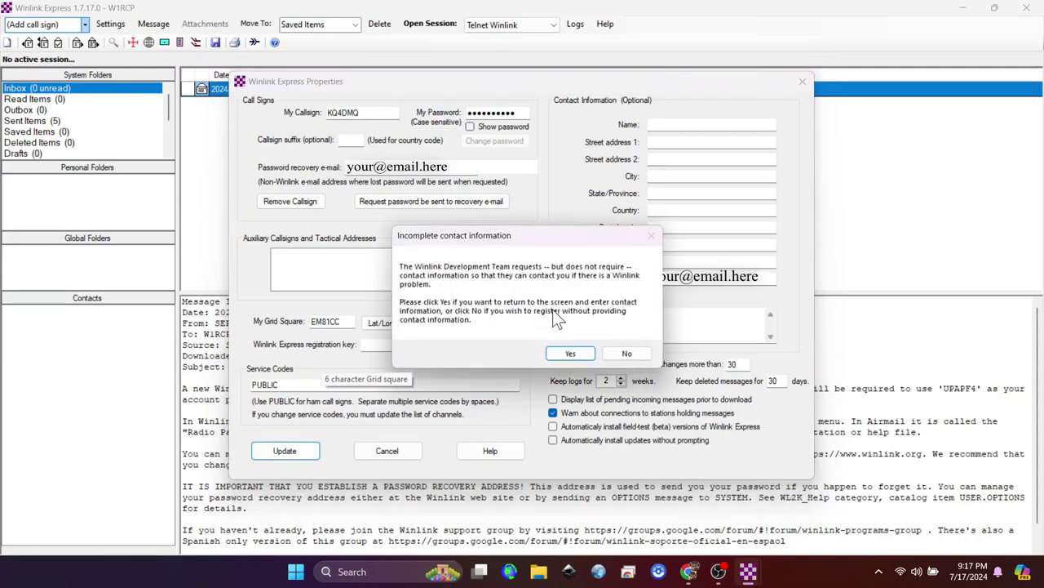
{"action": "left_click", "coordinate": [625, 353]}
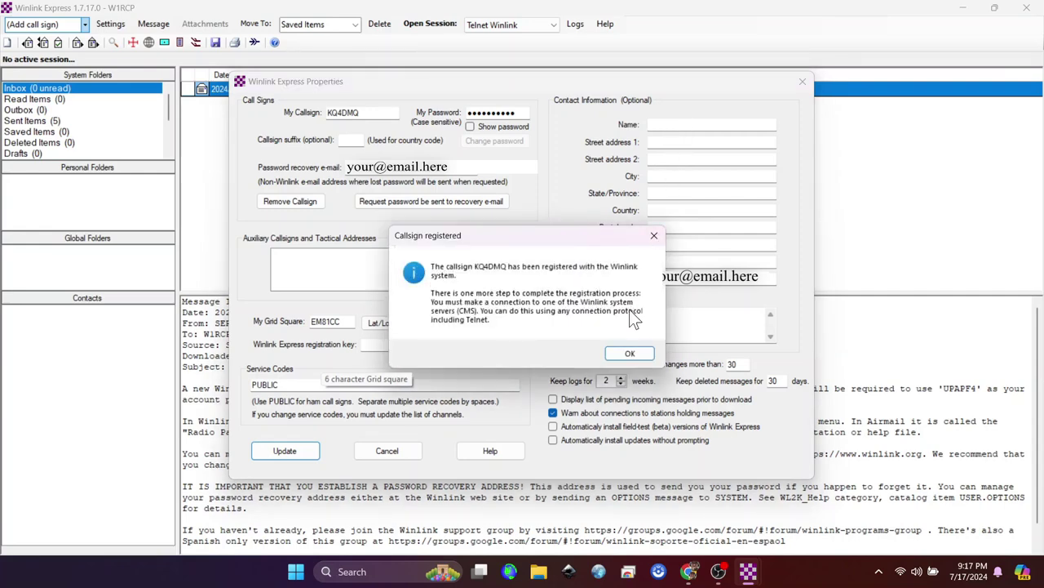
{"action": "left_click", "coordinate": [629, 353]}
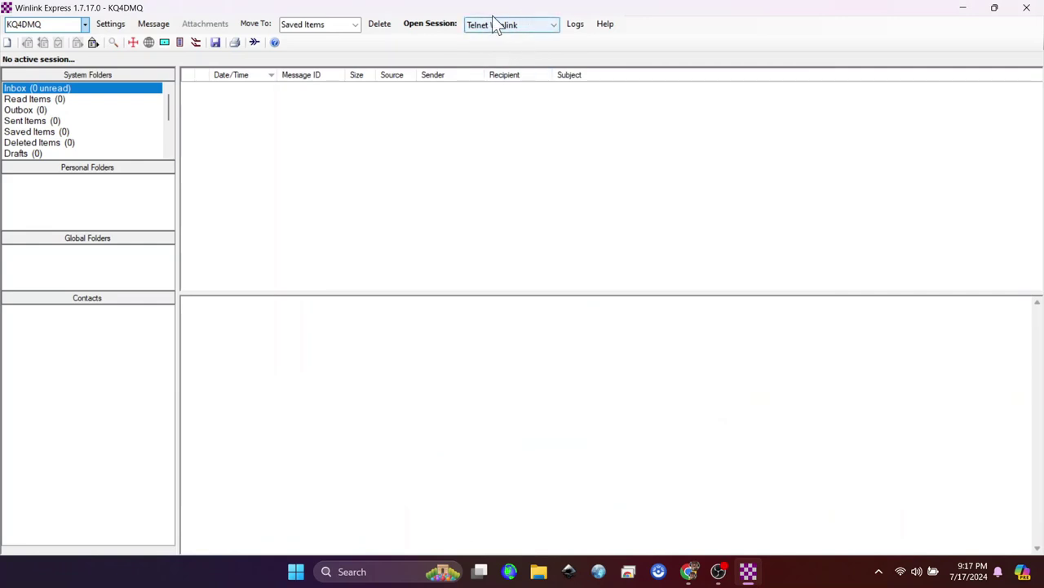
Connect KQ4DMQ to the Winlink CMS once over Telnet, then close the session window.
{"action": "left_click", "coordinate": [431, 22]}
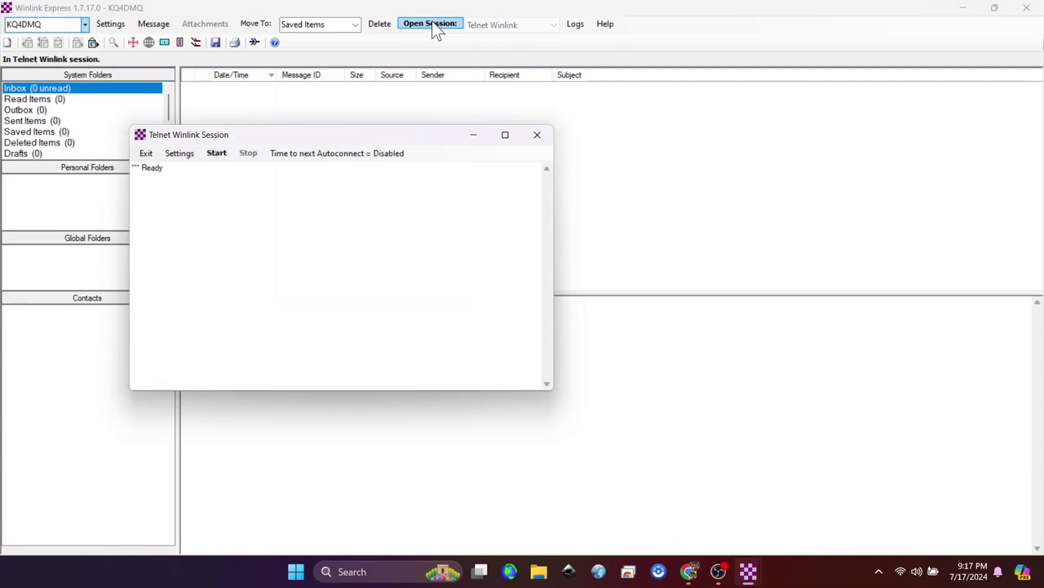
{"action": "left_click", "coordinate": [217, 154]}
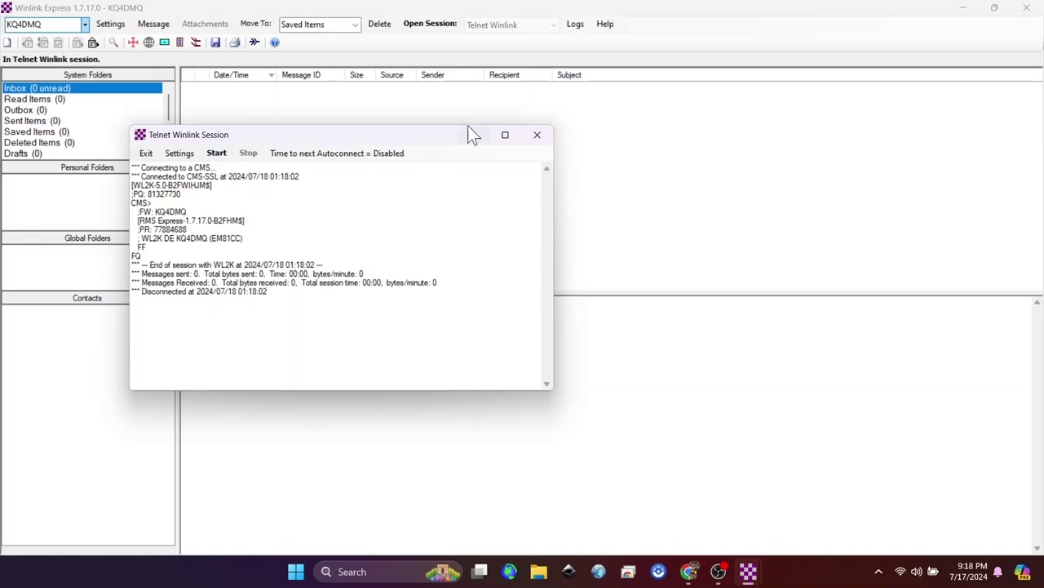
{"action": "left_click", "coordinate": [537, 136]}
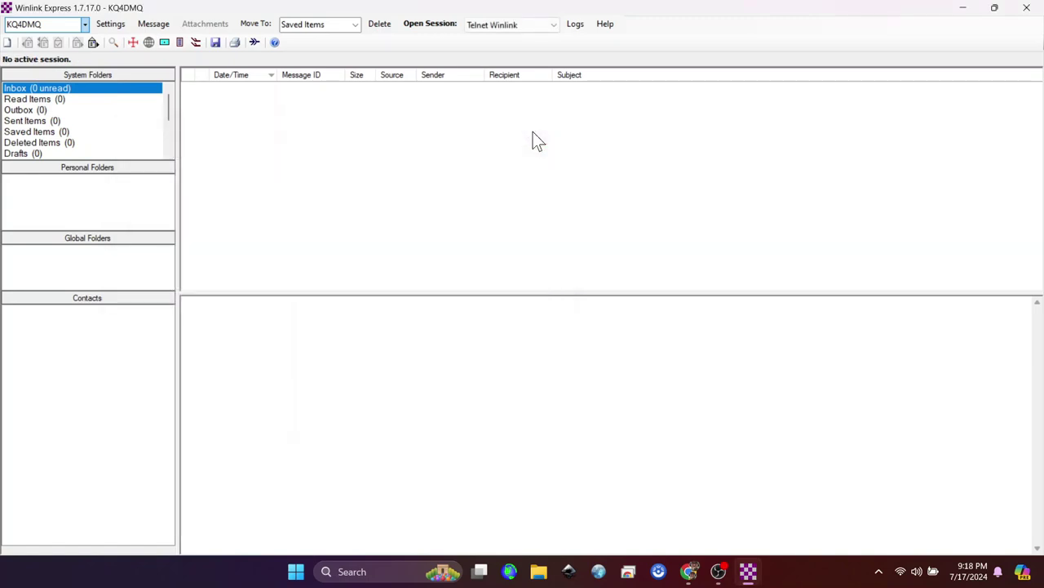
Post a message to W1RCP titled 'CCHRS Test Winlink' about testing registration via Telnet to the Outbox.
{"action": "left_click", "coordinate": [6, 42]}
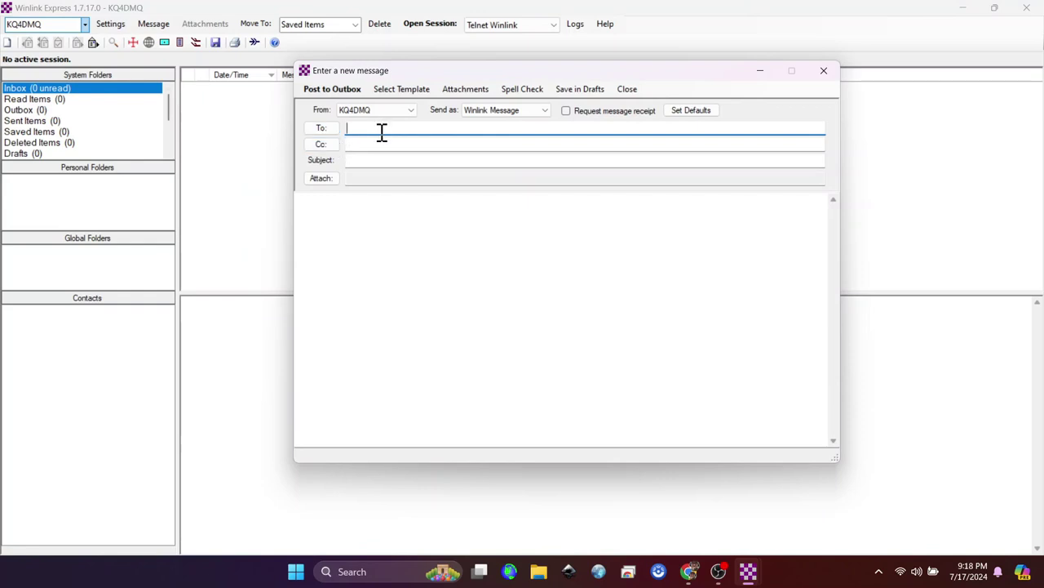
{"action": "type", "text": "w1rcp"}
{"action": "left_click", "coordinate": [384, 161]}
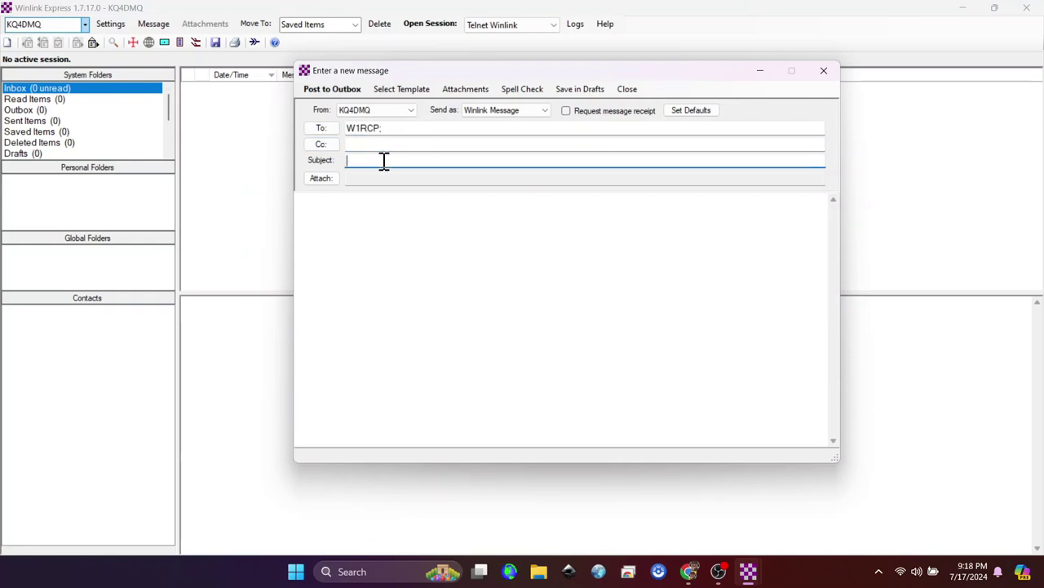
{"action": "type", "text": "CCHRS Test Winlink"}
{"action": "left_click", "coordinate": [389, 243]}
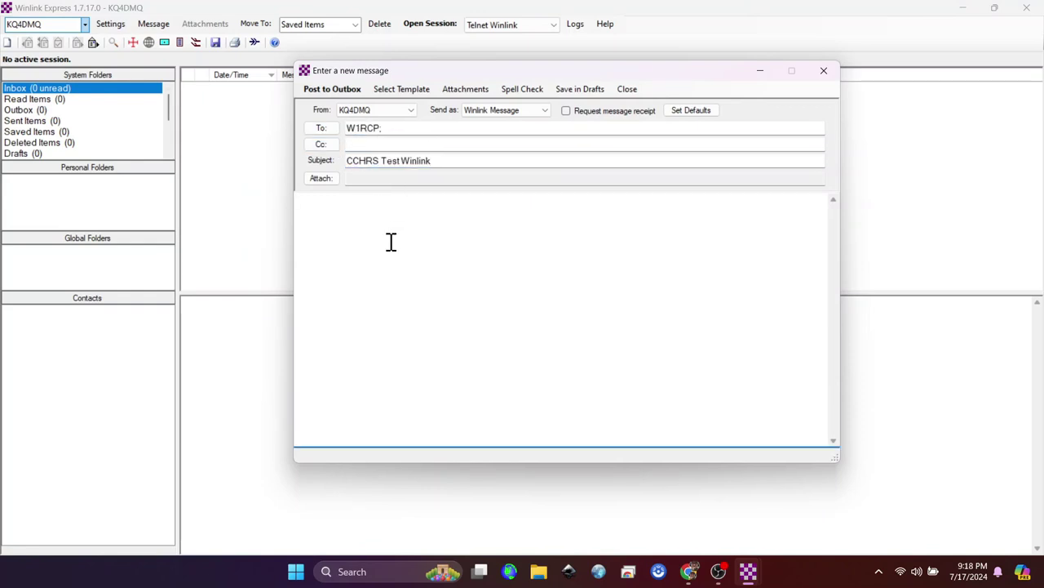
{"action": "type", "text": "This is only a test through Telne"}
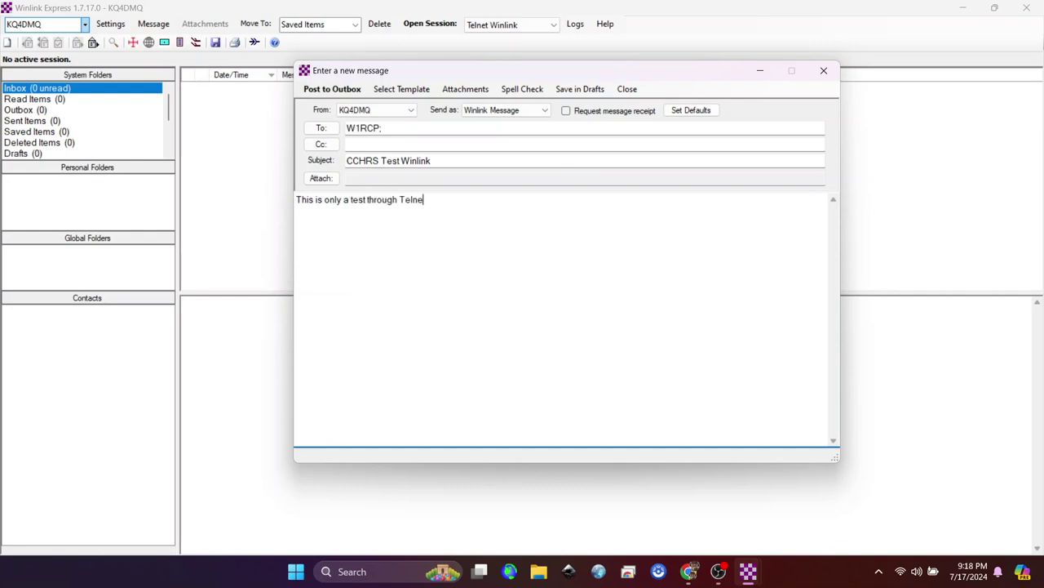
{"action": "type", "text": "t (Internet) to see if registration worked."}
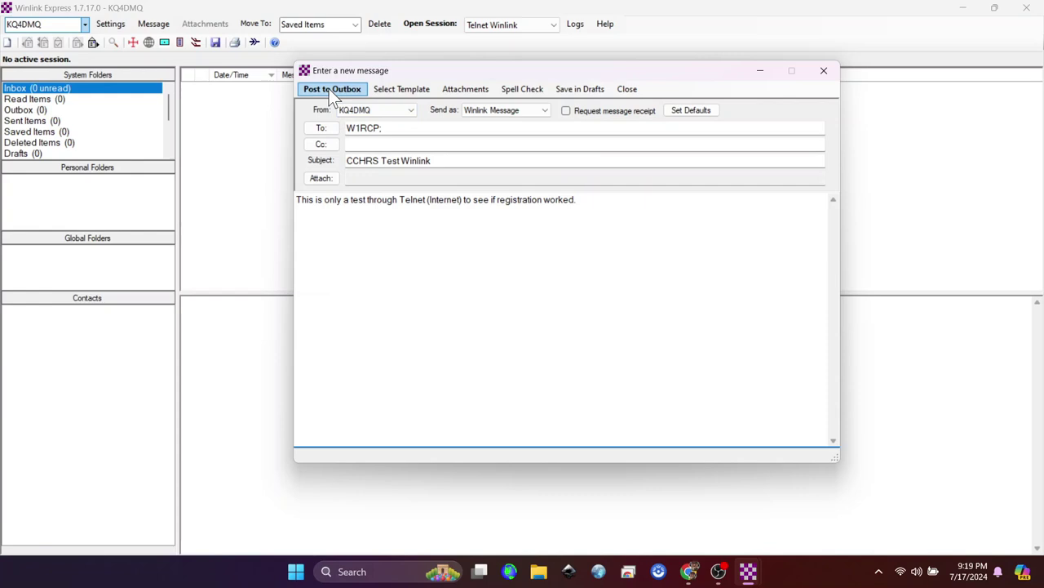
{"action": "left_click", "coordinate": [332, 91]}
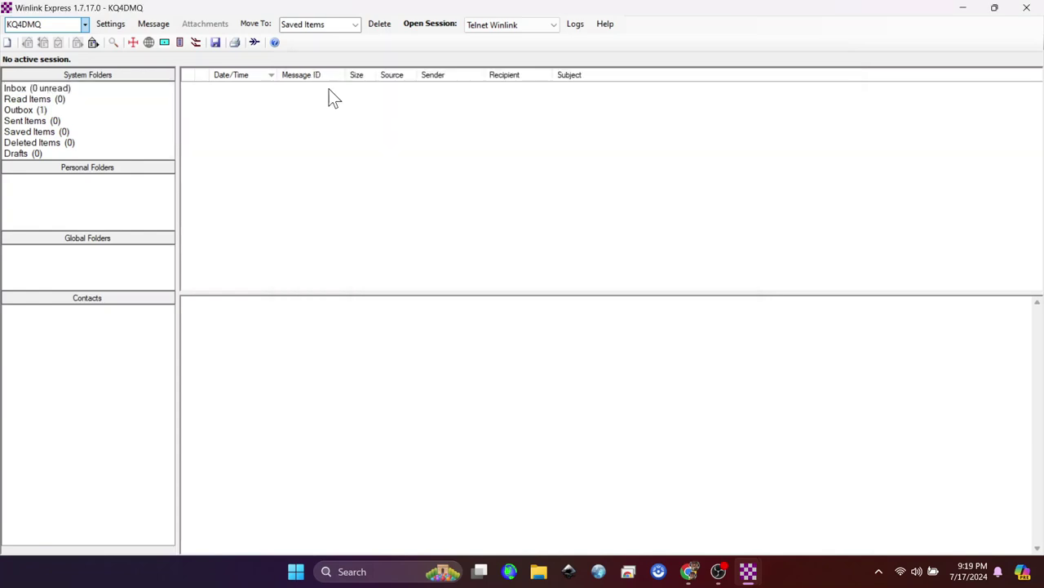
Send the queued test message over Telnet with autoconnect off, then launch Winlink Express as W1RCP.
{"action": "left_click", "coordinate": [429, 22]}
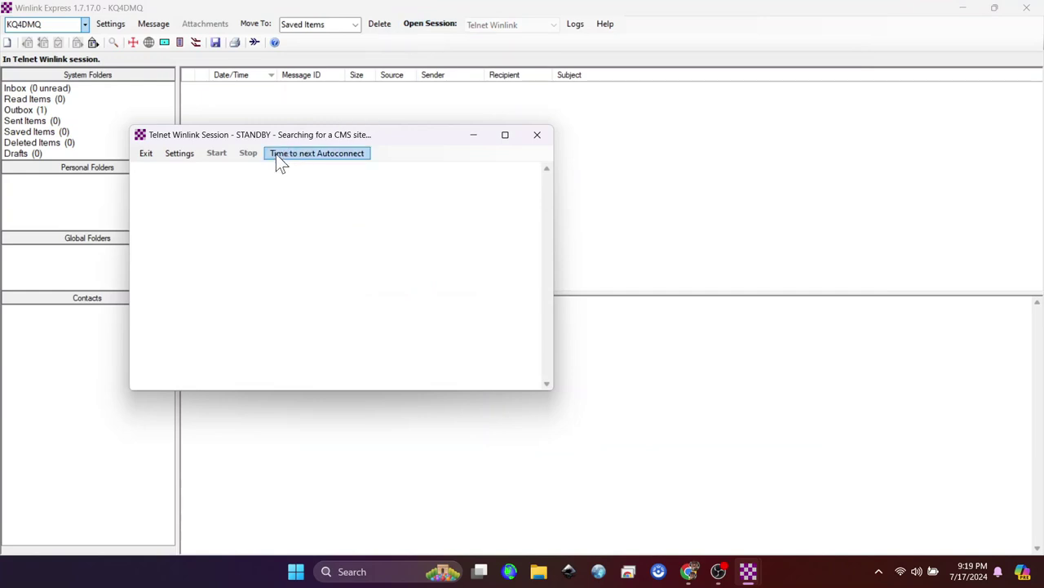
{"action": "left_click", "coordinate": [278, 154]}
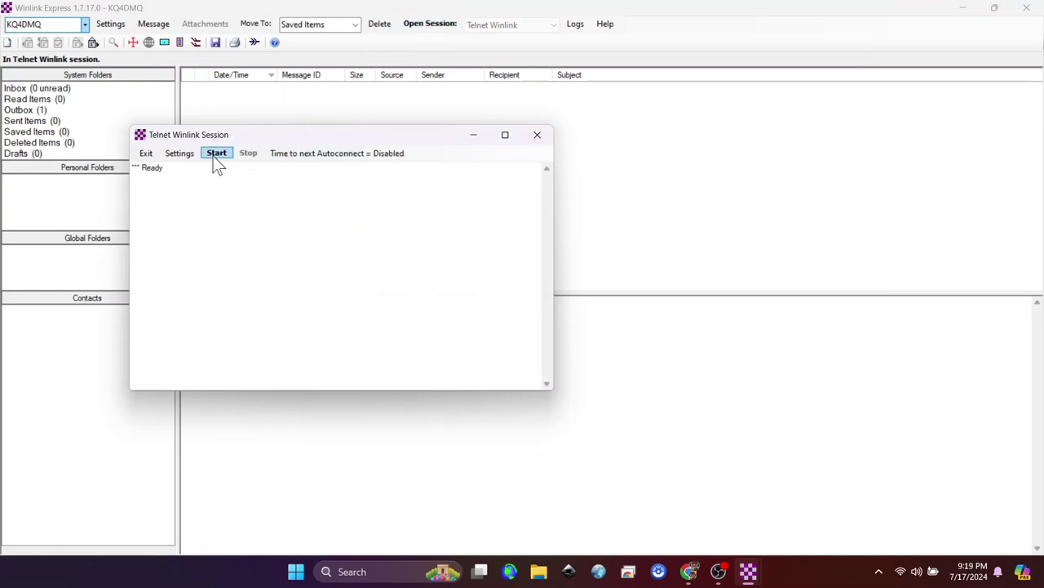
{"action": "left_click", "coordinate": [215, 156]}
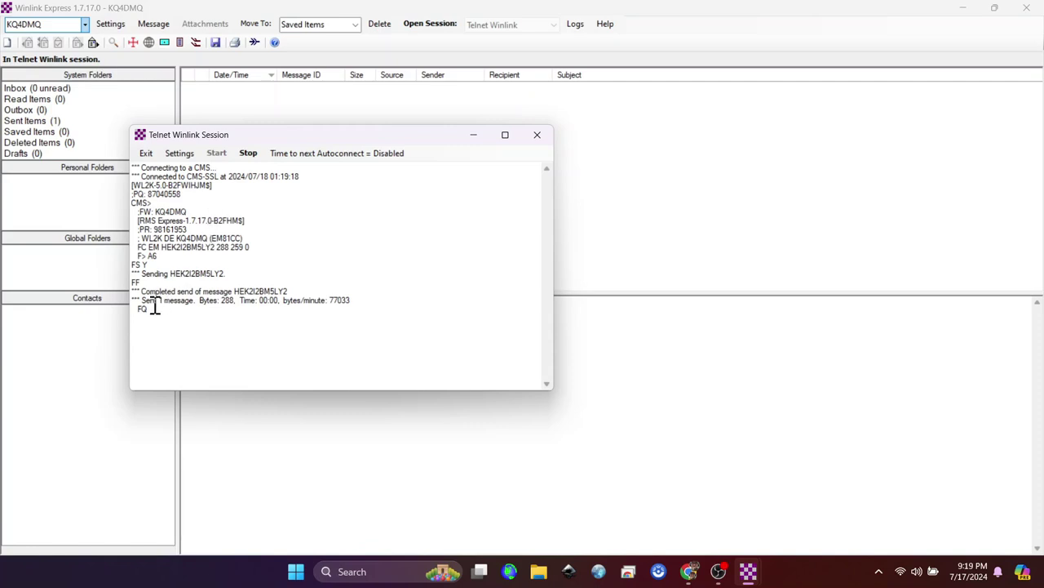
{"action": "left_click_drag", "start_coordinate": [142, 300], "coordinate": [205, 302]}
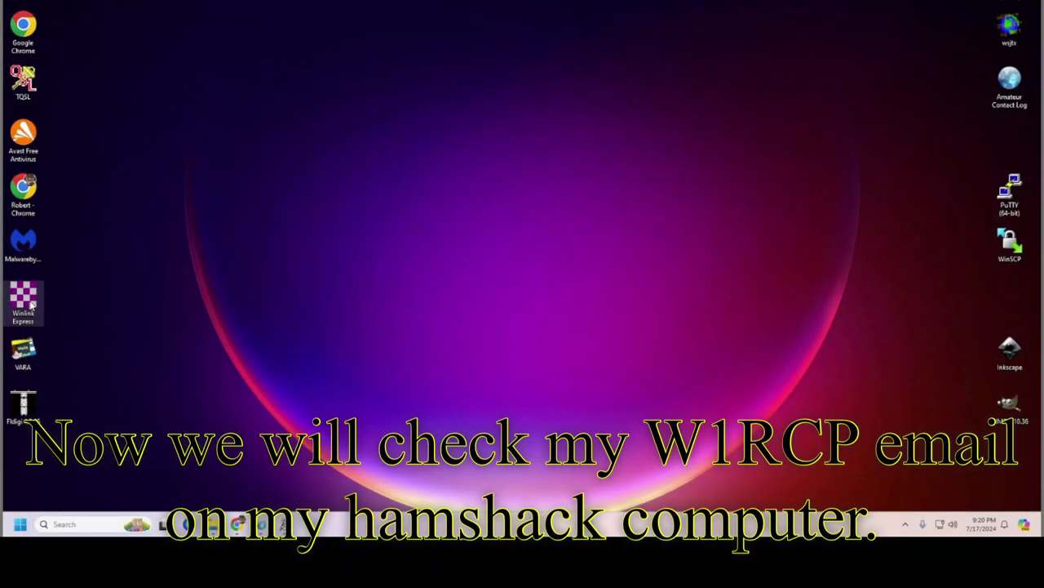
{"action": "double_click", "coordinate": [31, 303]}
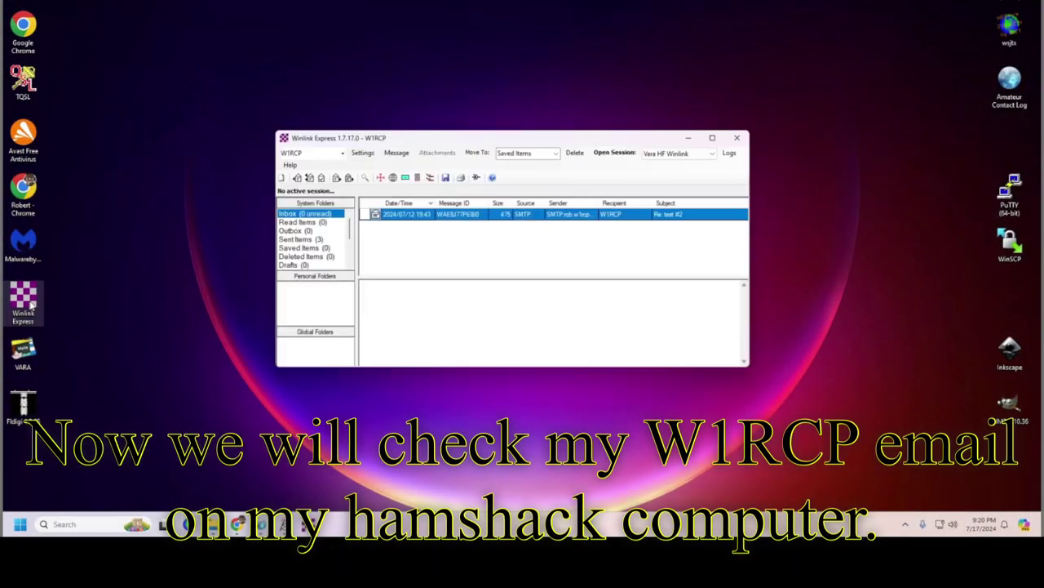
As W1RCP, download the CCHRS Test Winlink message over Telnet and open it.
{"action": "left_click", "coordinate": [707, 154]}
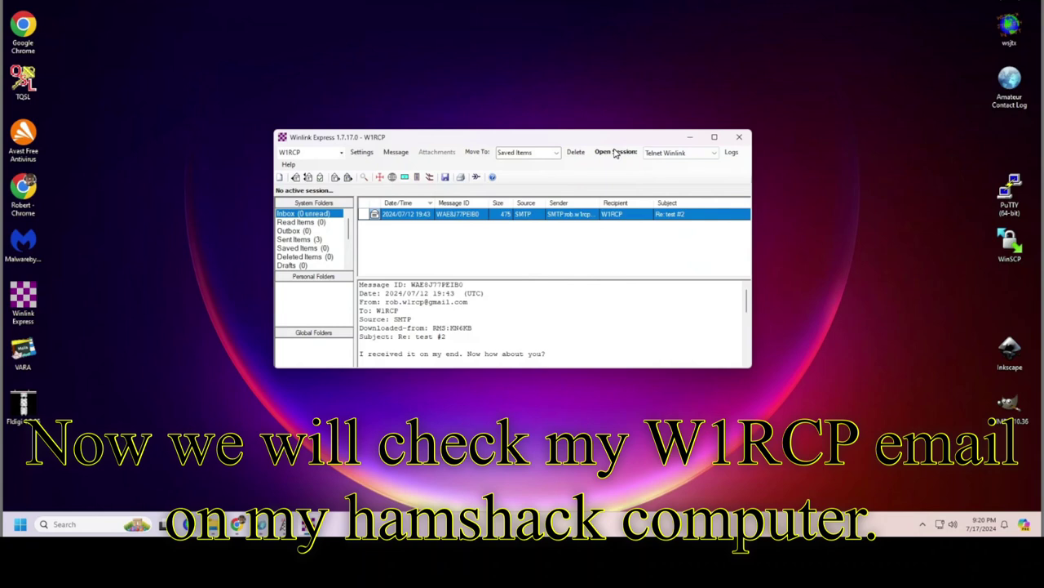
{"action": "left_click", "coordinate": [615, 153]}
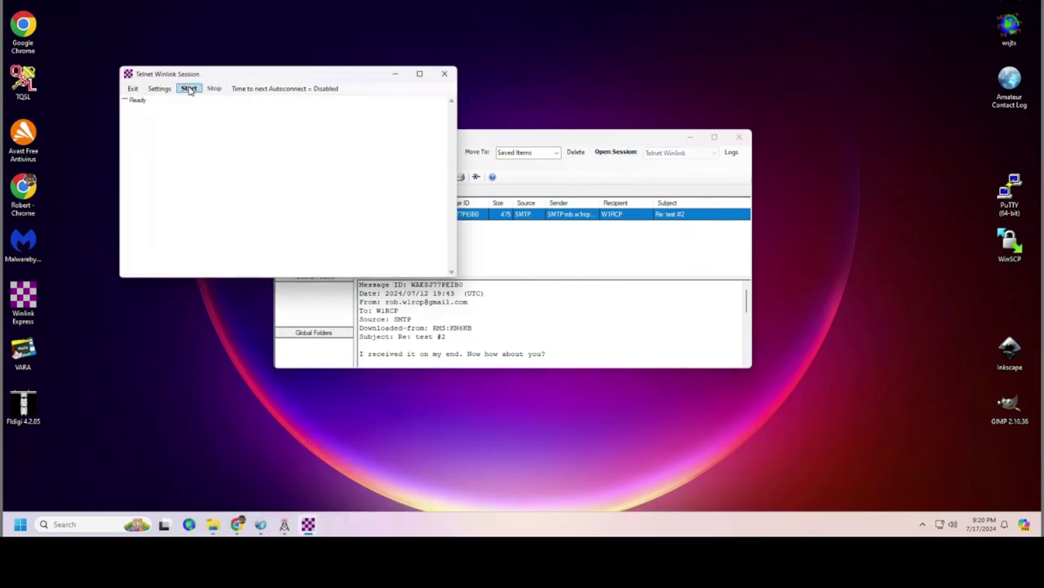
{"action": "left_click", "coordinate": [188, 88]}
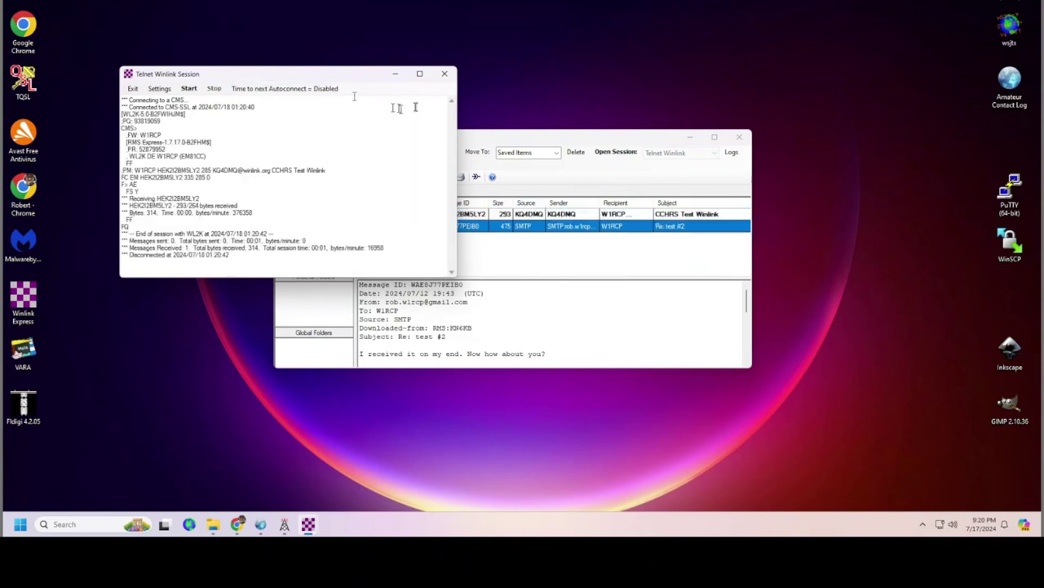
{"action": "left_click", "coordinate": [444, 75]}
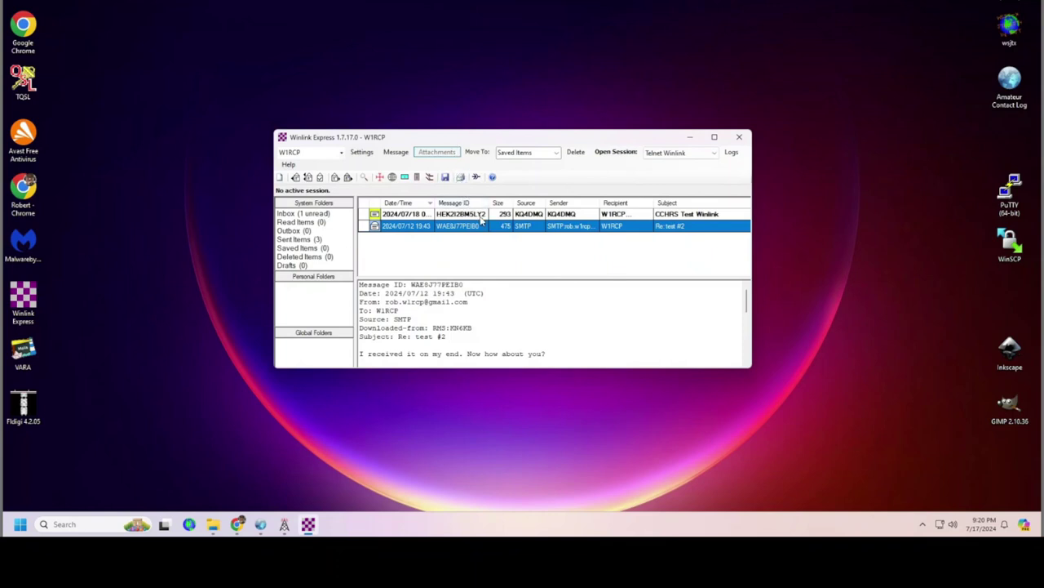
{"action": "left_click", "coordinate": [482, 214]}
{"action": "double_click", "coordinate": [481, 217]}
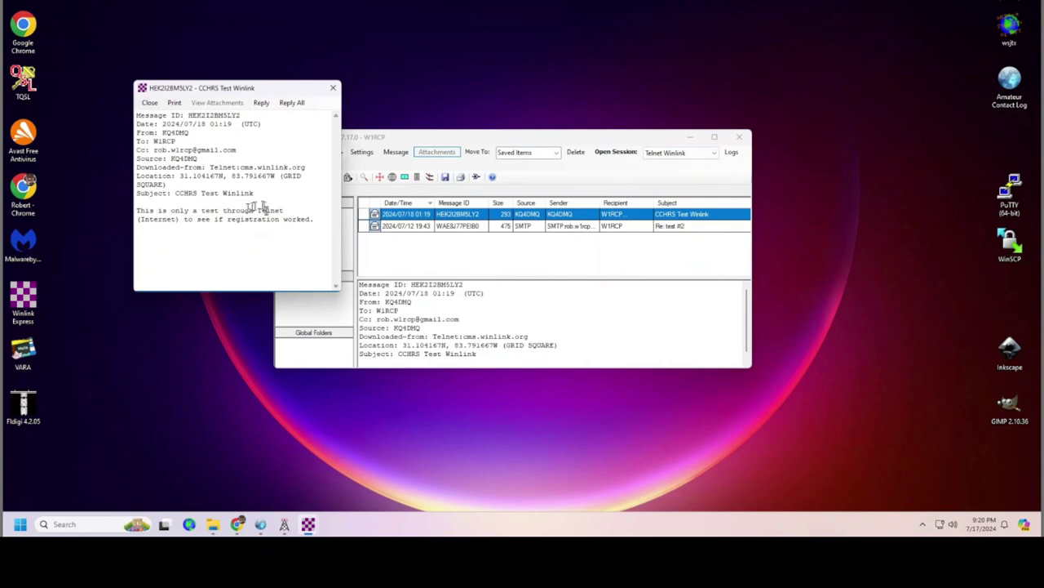
Reply to the test message with the text 'Wow! Cool!' above the quoted original.
{"action": "left_click", "coordinate": [262, 102]}
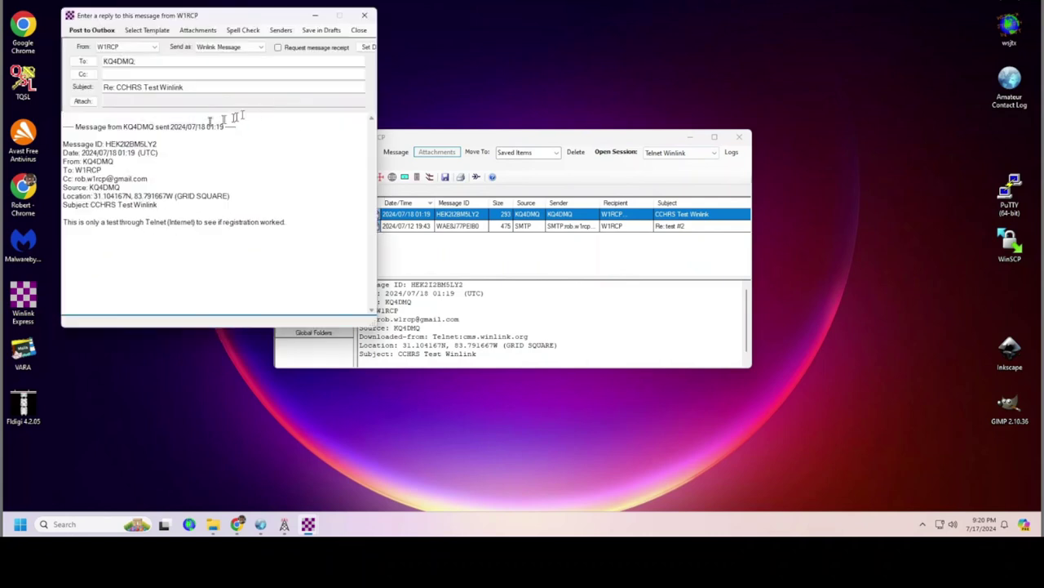
{"action": "left_click", "coordinate": [112, 118]}
{"action": "type", "text": "Wow! Cool!"}
{"action": "key", "text": "Return"}
{"action": "key", "text": "Return"}
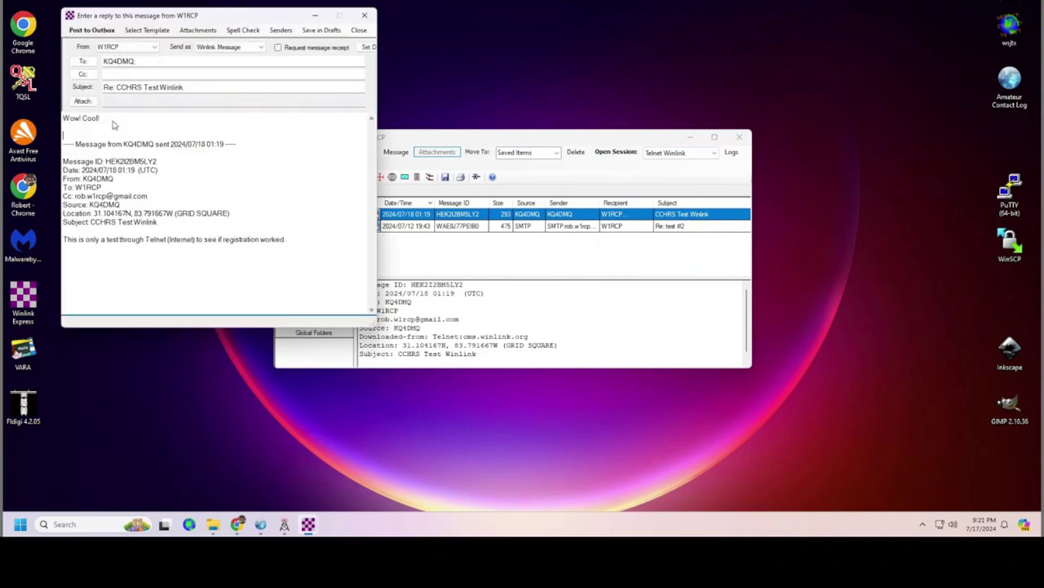
{"action": "type", "text": "Please like this video and subscribe"}
{"action": "key", "text": "shift+Left"}
{"action": "key", "text": "shift+Left"}
{"action": "key", "text": "shift+Left"}
{"action": "key", "text": "shift+Left"}
{"action": "key", "text": "shift+Left"}
{"action": "key", "text": "shift+Left"}
{"action": "key", "text": "shift+Left"}
{"action": "key", "text": "shift+Left"}
{"action": "key", "text": "shift+Left"}
{"action": "key", "text": "shift+Left"}
{"action": "key", "text": "shift+Left"}
{"action": "key", "text": "shift+Left"}
{"action": "key", "text": "shift+Left"}
{"action": "key", "text": "shift+Left"}
{"action": "key", "text": "shift+Left"}
{"action": "key", "text": "shift+Left"}
{"action": "key", "text": "shift+Left"}
{"action": "key", "text": "shift+Left"}
{"action": "key", "text": "shift+Left"}
{"action": "key", "text": "shift+Left"}
{"action": "key", "text": "BackSpace"}
Post the reply to the Outbox, send it over Telnet, and close Winlink Express.
{"action": "left_click", "coordinate": [90, 31]}
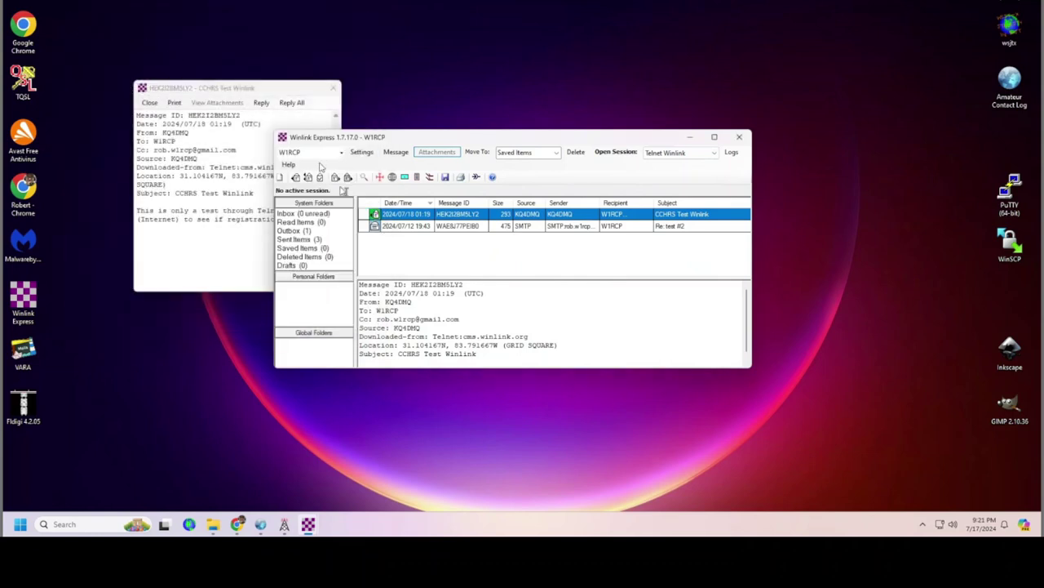
{"action": "left_click", "coordinate": [616, 153]}
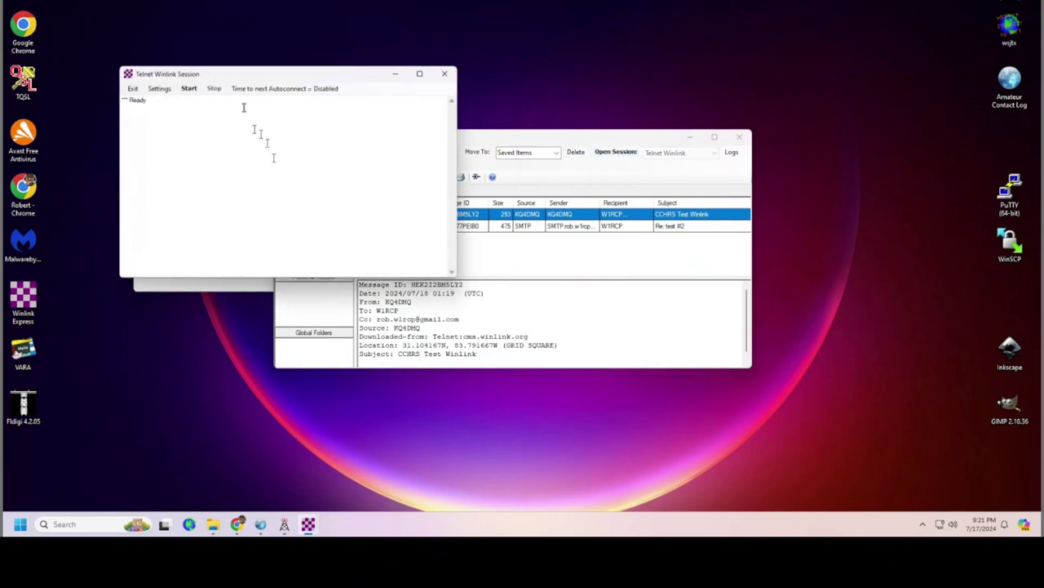
{"action": "left_click", "coordinate": [189, 90]}
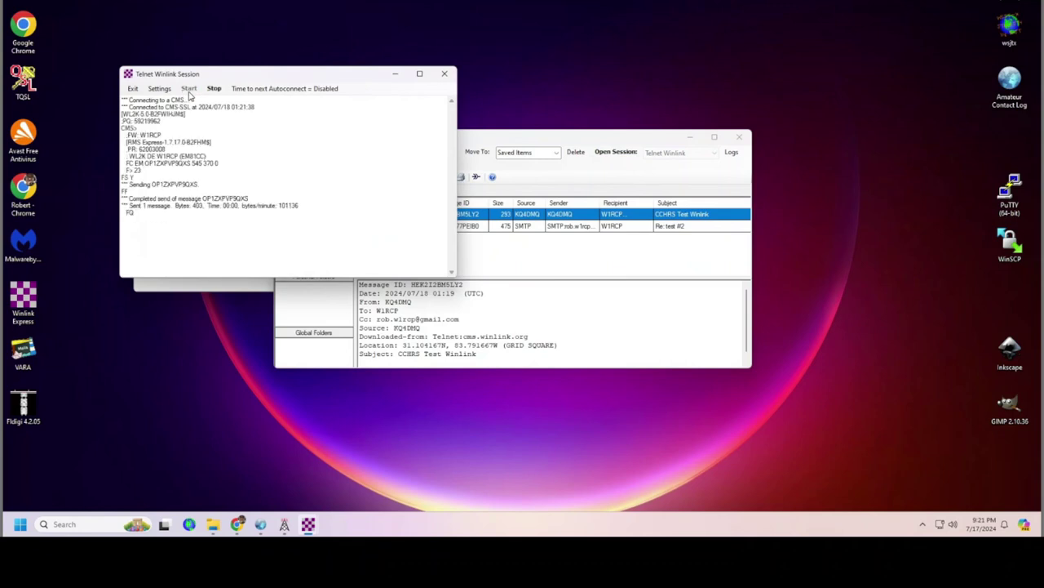
{"action": "left_click", "coordinate": [444, 74]}
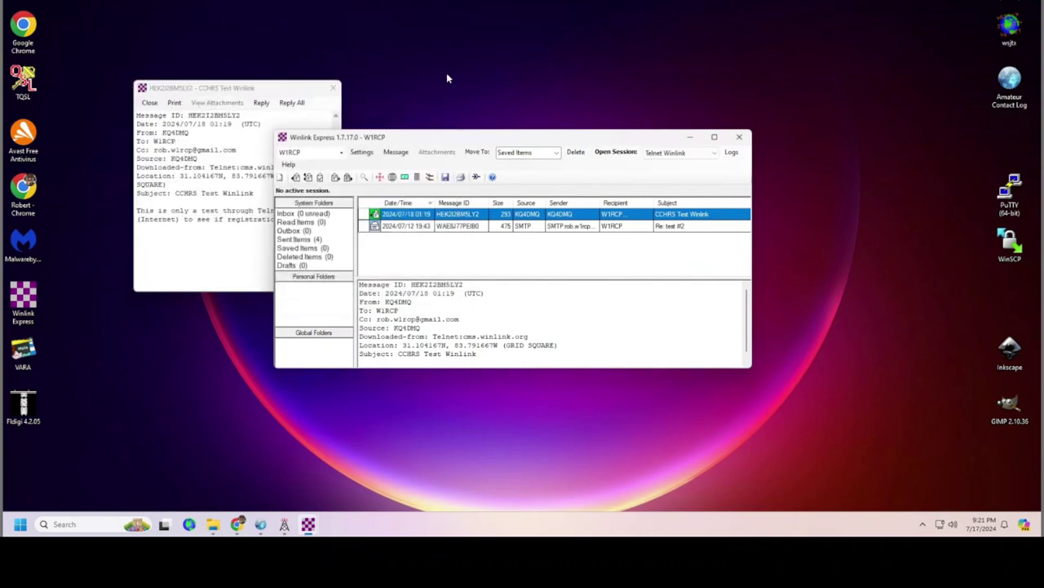
{"action": "left_click", "coordinate": [739, 136]}
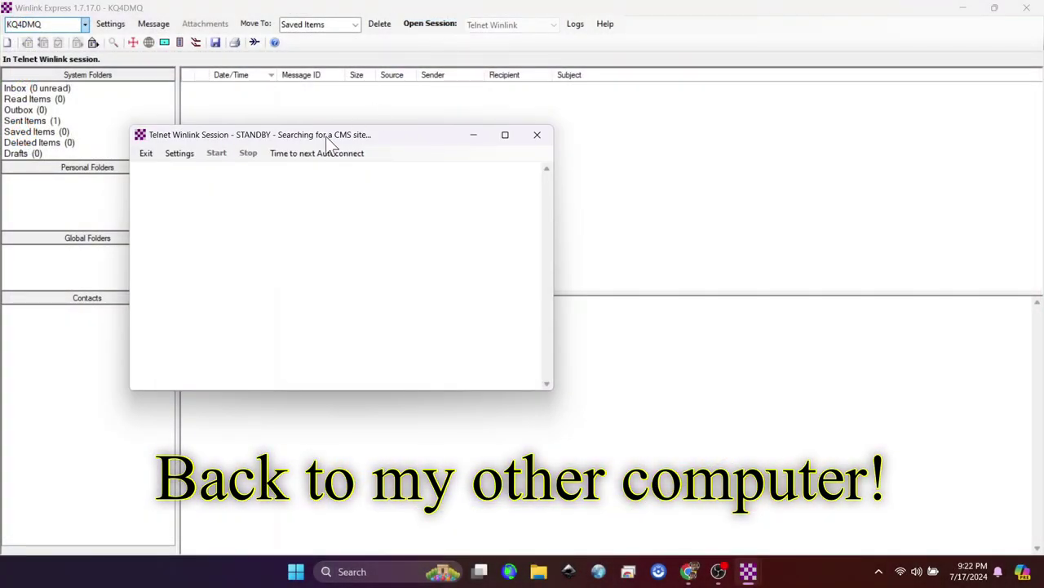
Start the Telnet session to download W1RCP's 'Re: CCHRS Test Winlink' reply, then close the session window.
{"action": "left_click", "coordinate": [216, 153]}
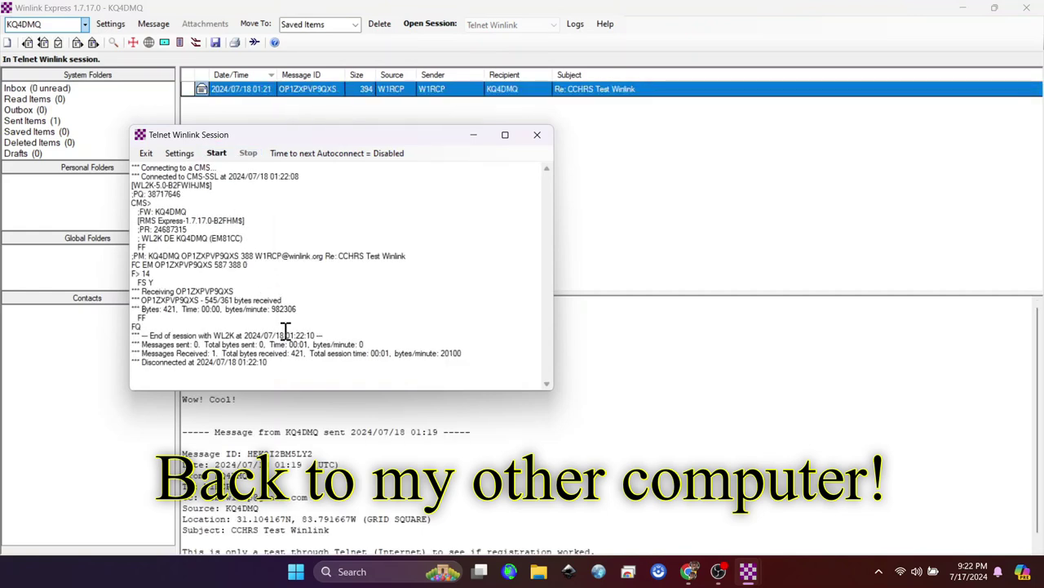
{"action": "left_click", "coordinate": [537, 135]}
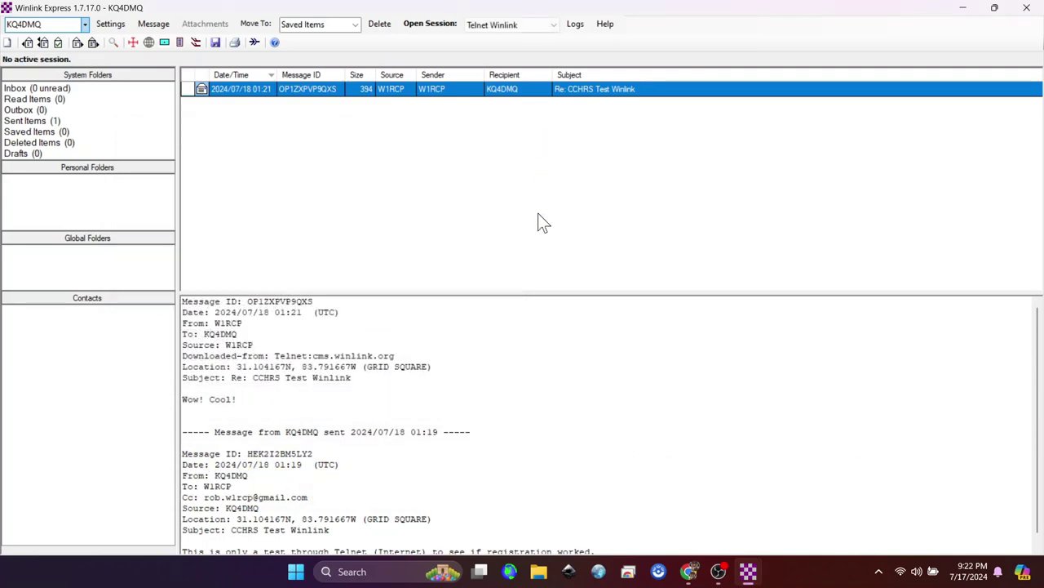